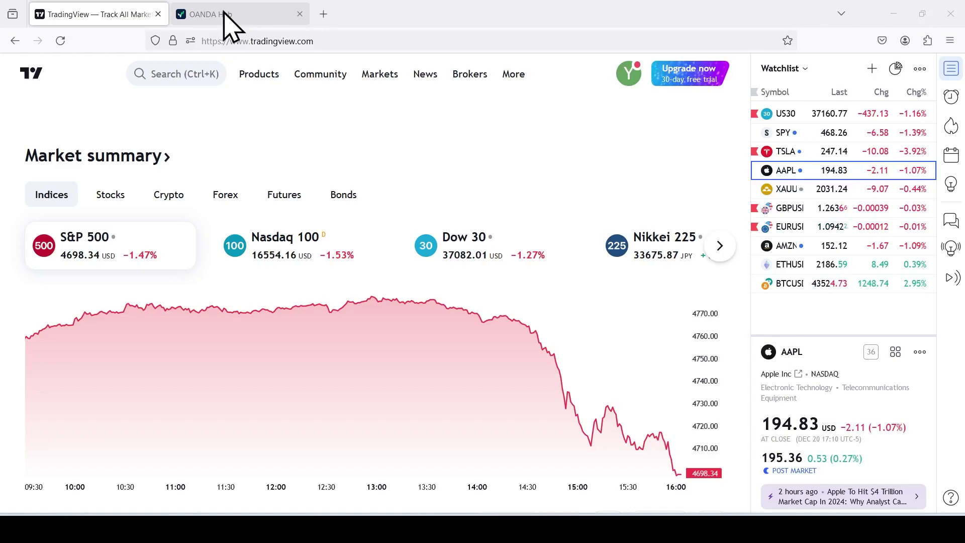
In OANDA Hub, start a new v20 MT4 account and rename it 'Demo for youtube tutorial'.
click(228, 20)
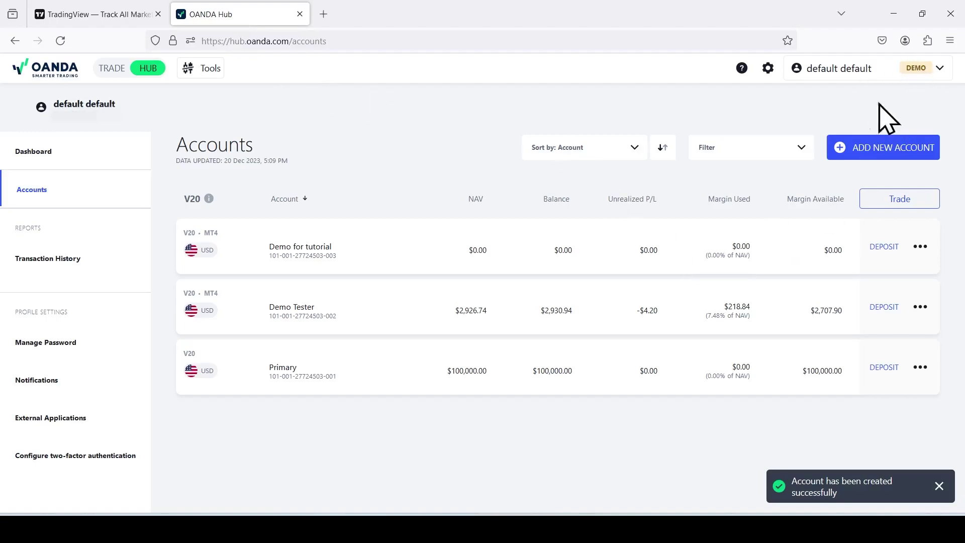
click(892, 153)
click(437, 226)
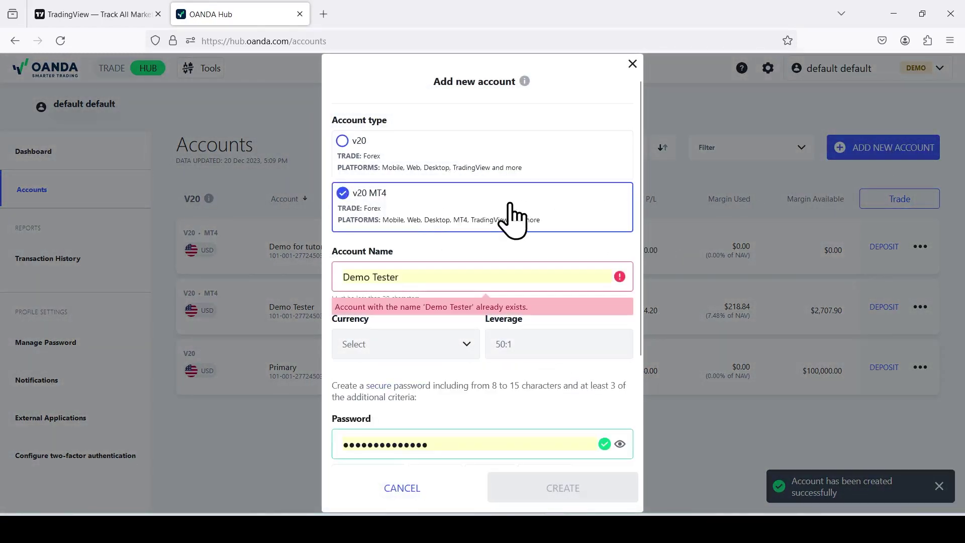
click(427, 284)
drag(426, 287, 379, 183)
key(BackSpace)
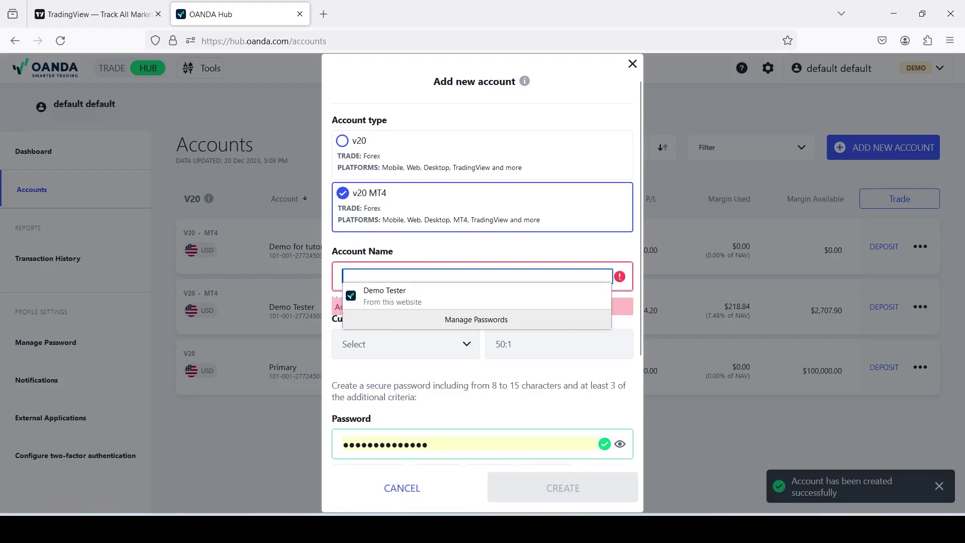
text(Deo)
key(BackSpace)
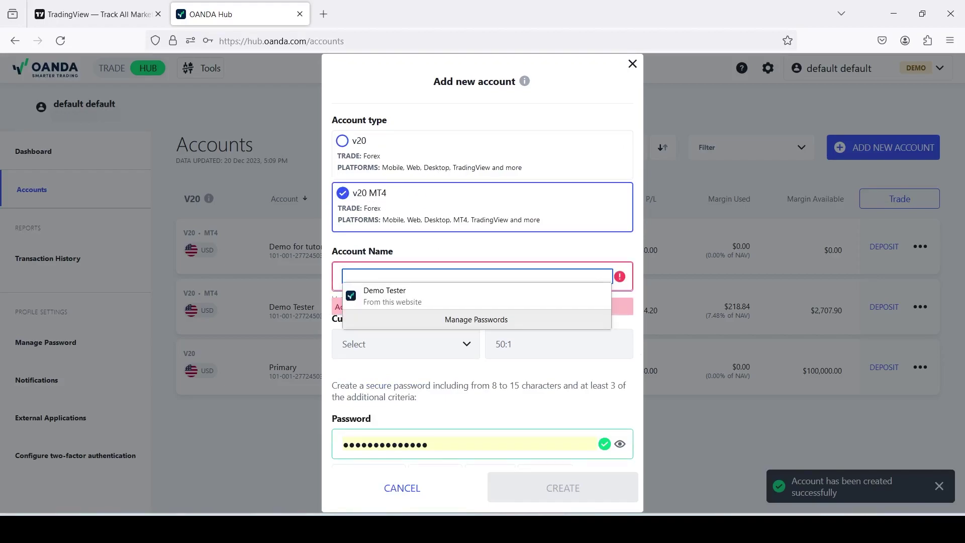
text(mo for youtube tutorial)
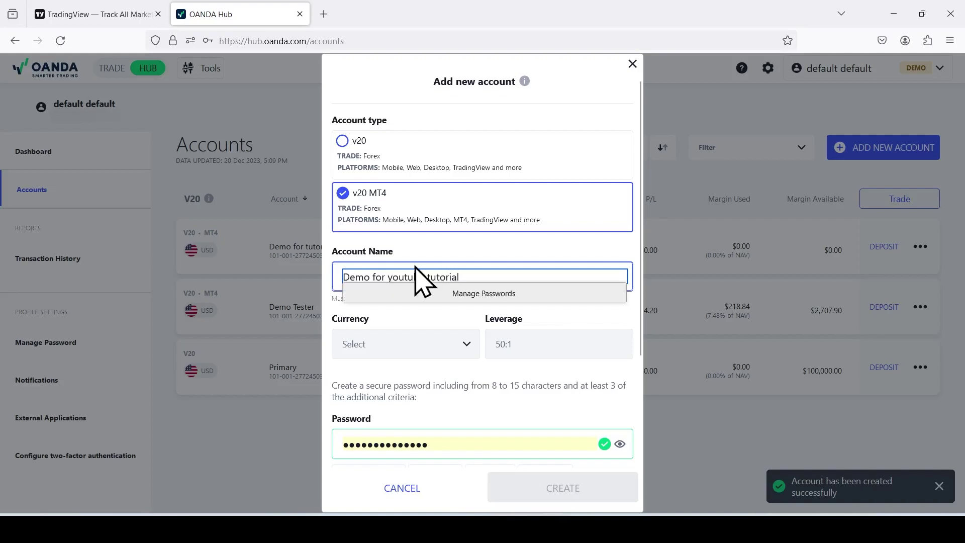
click(601, 108)
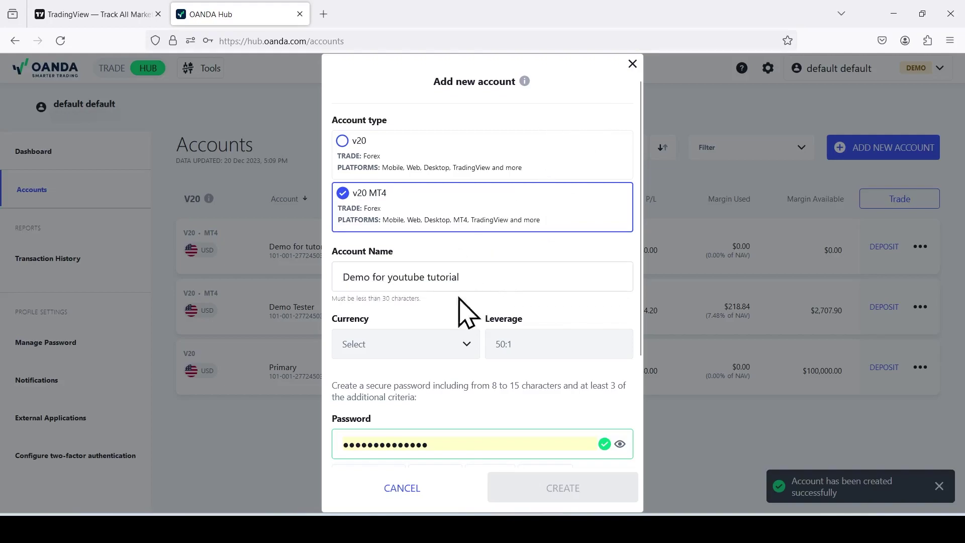
Set the account currency to USD, fill in the matching confirmation password, and create the account.
click(410, 355)
scroll(399, 417, down, 2)
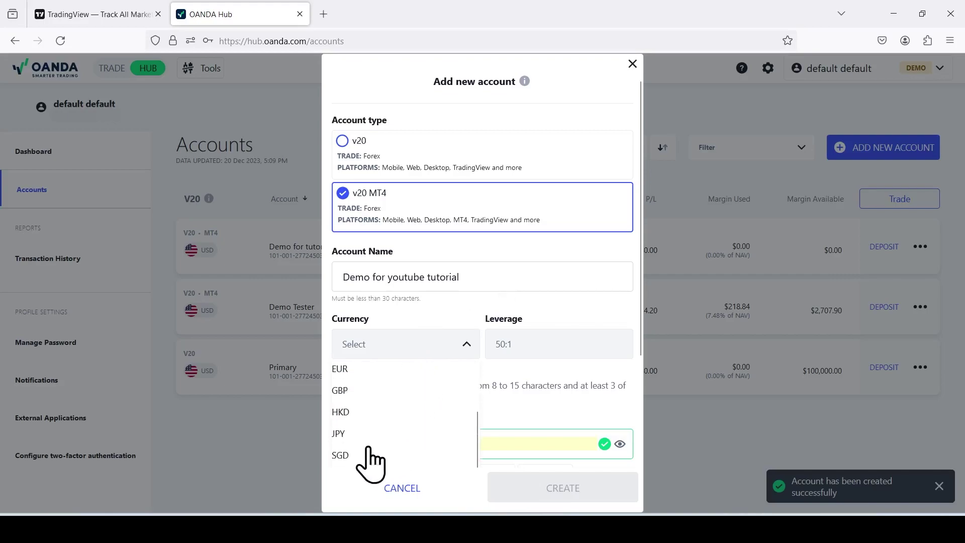
scroll(360, 427, down, 3)
click(344, 344)
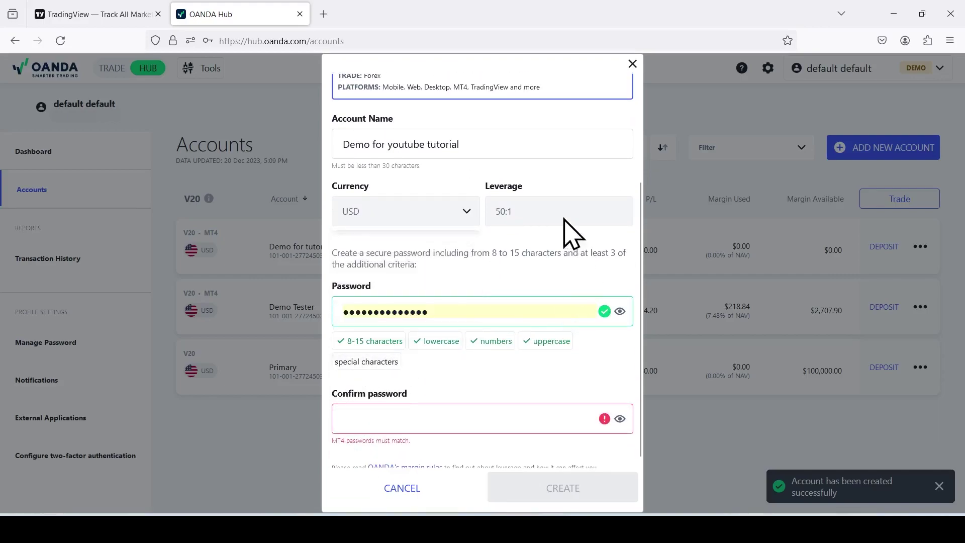
scroll(526, 252, up, 3)
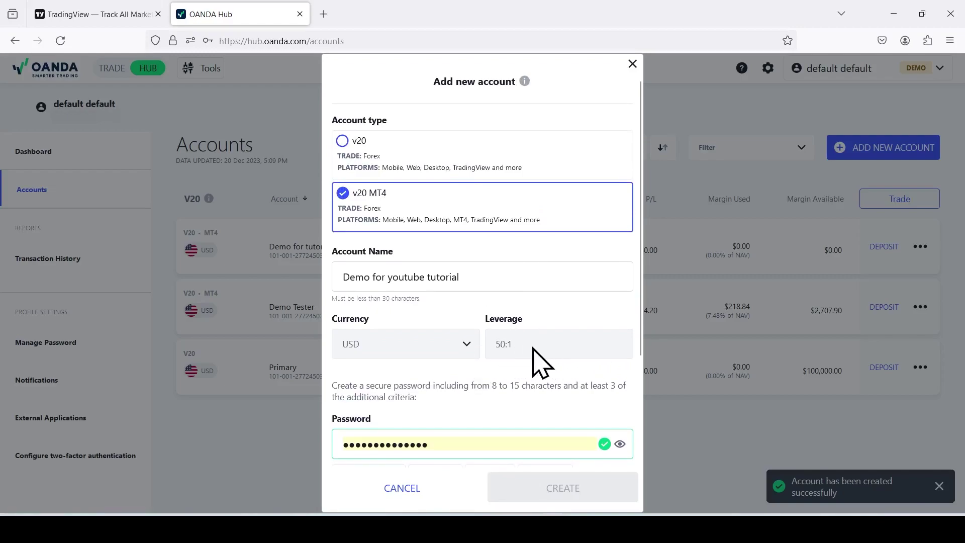
scroll(533, 351, down, 2)
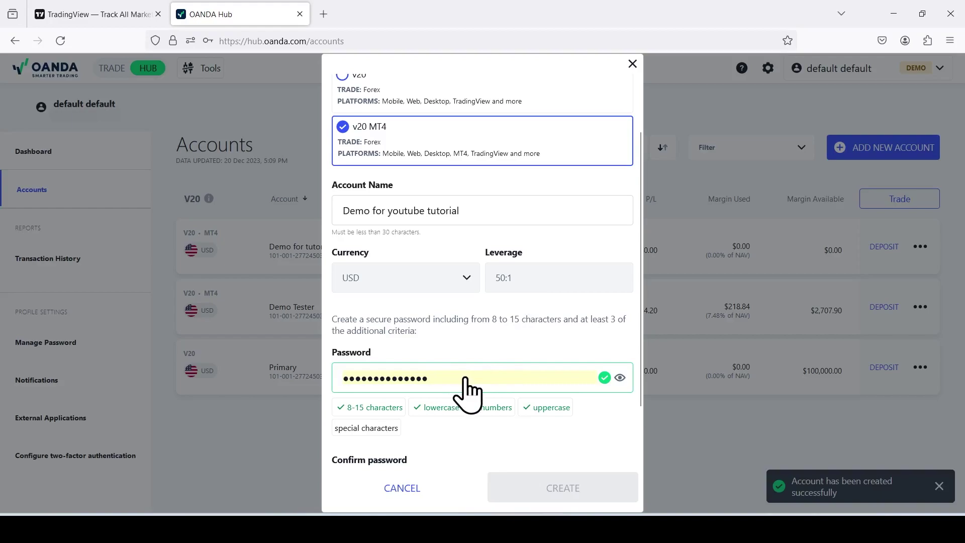
scroll(465, 390, down, 2)
click(421, 413)
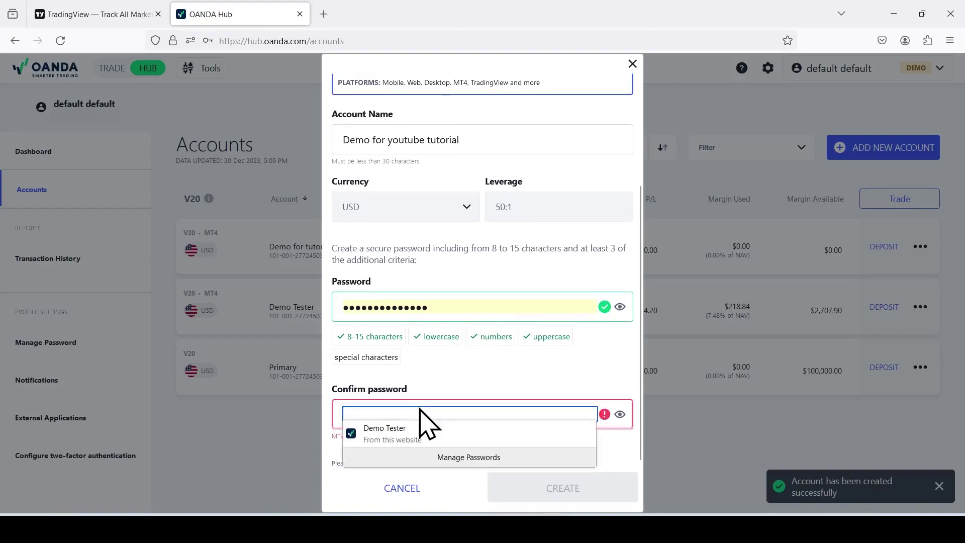
click(425, 413)
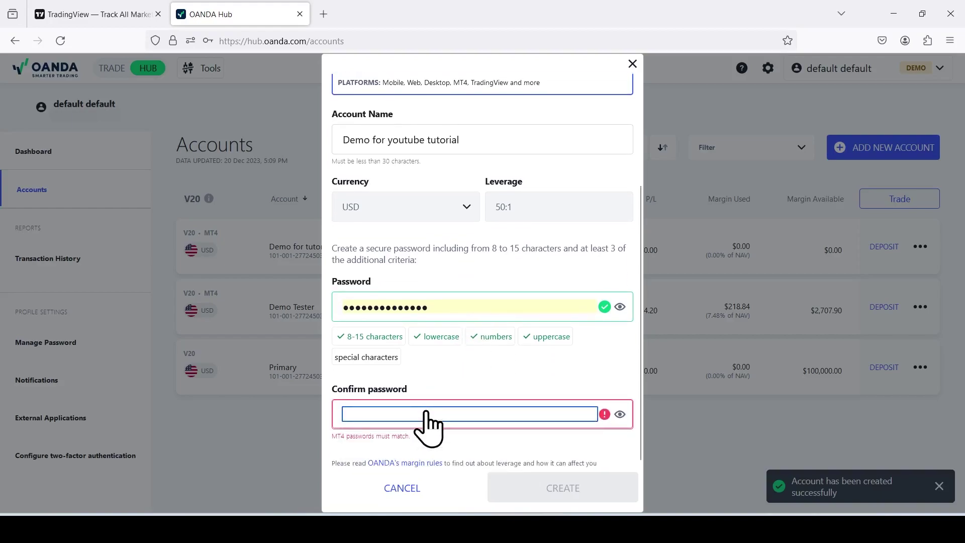
key(ctrl+v)
click(570, 487)
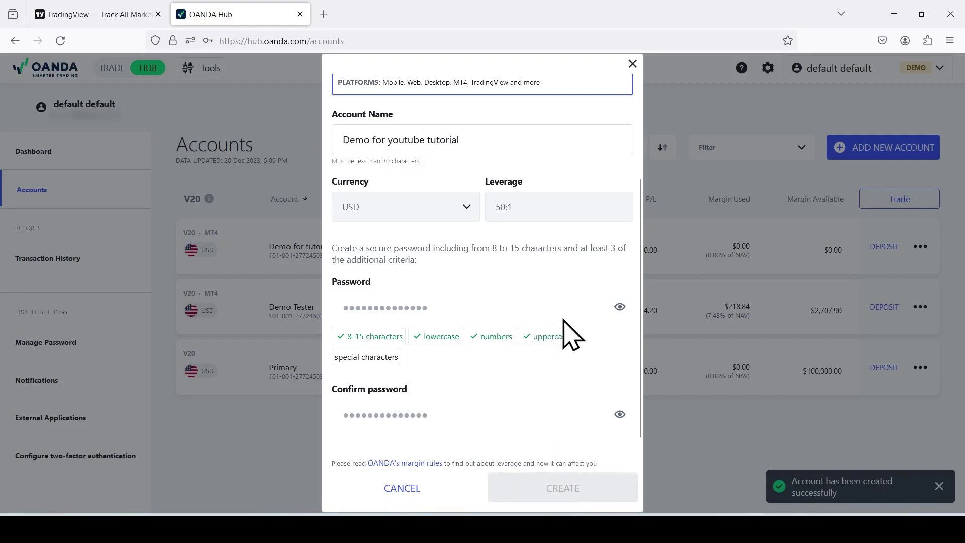
scroll(538, 351, up, 3)
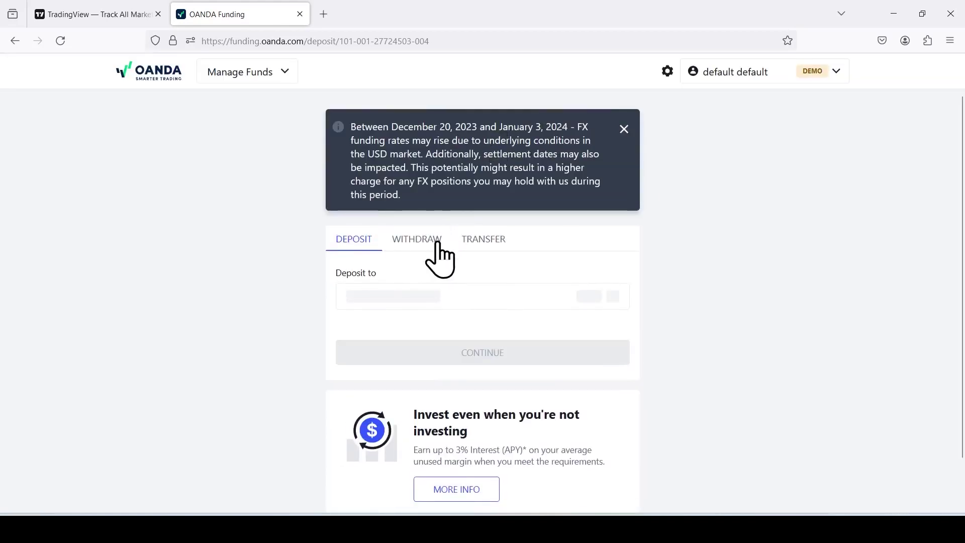
Dismiss the funding notice and choose 'Demo for youtube tutorial' as the deposit account.
click(623, 130)
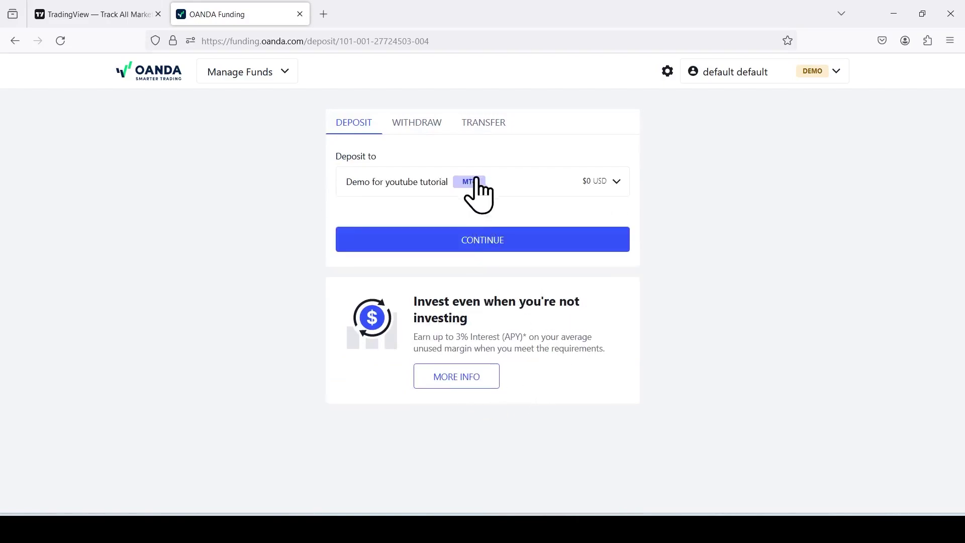
click(591, 182)
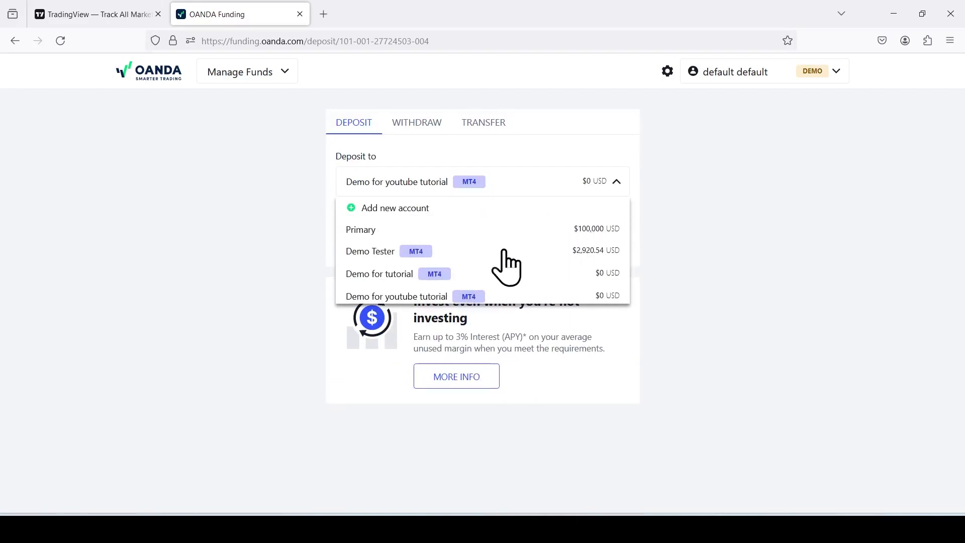
scroll(477, 269, down, 1)
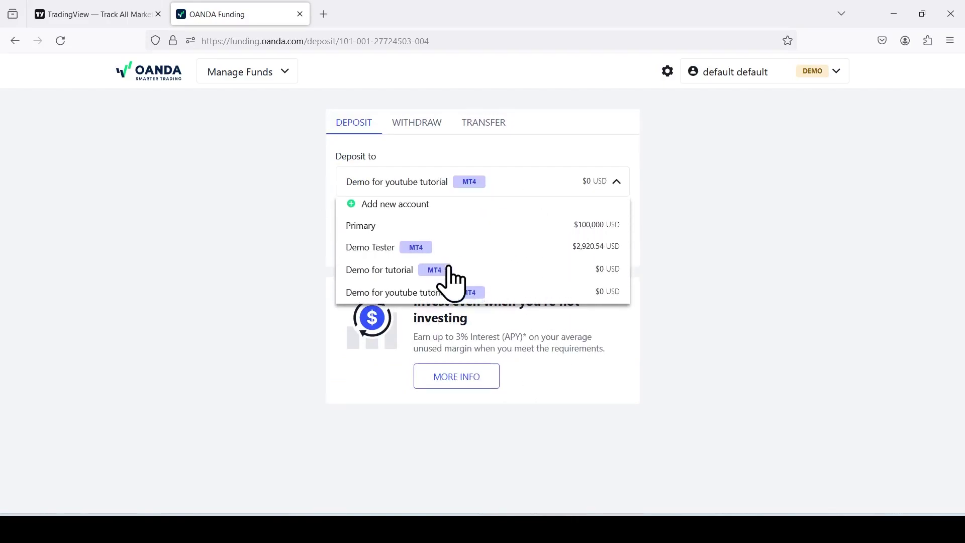
click(438, 292)
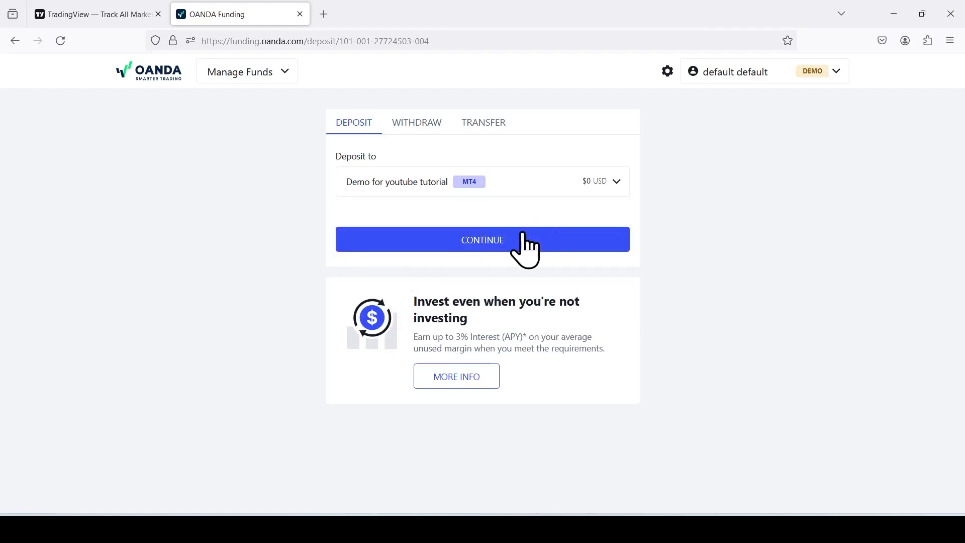
click(427, 246)
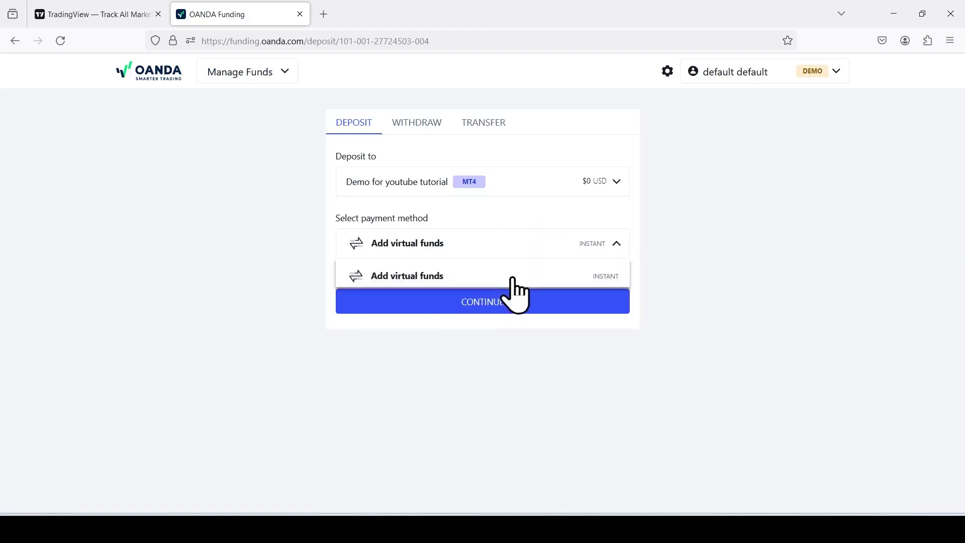
Pay with Add virtual funds, deposit 3000 USD, confirm it, and return to Accounts.
click(608, 286)
click(495, 304)
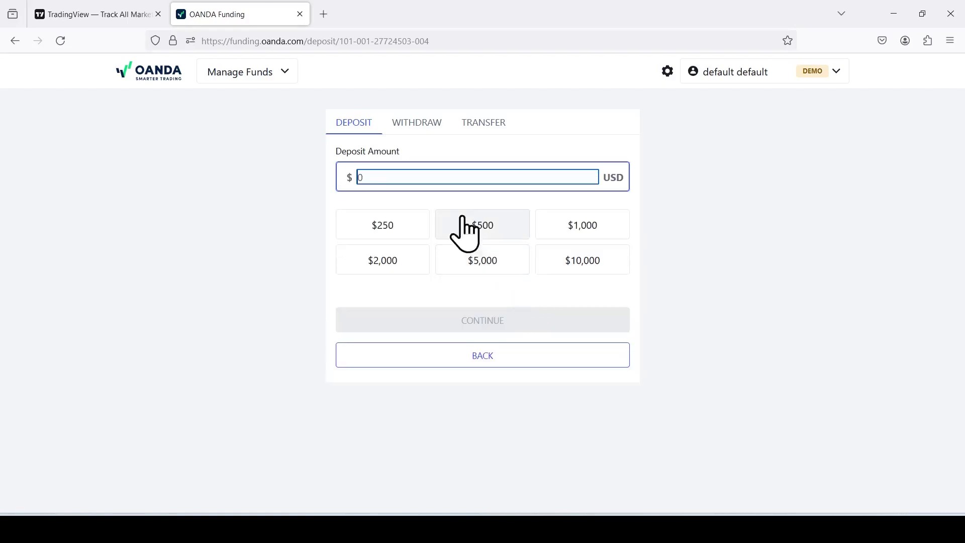
text(3)
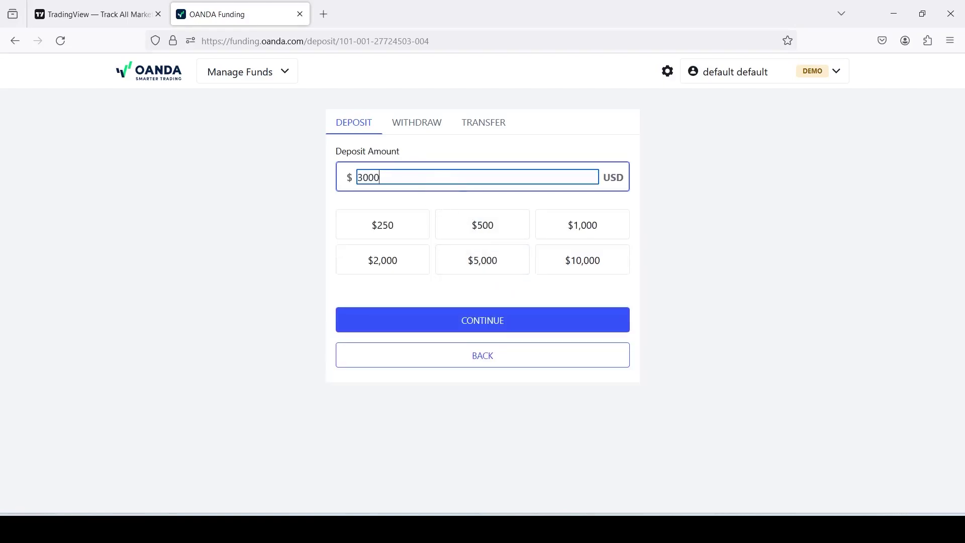
text(000)
click(526, 324)
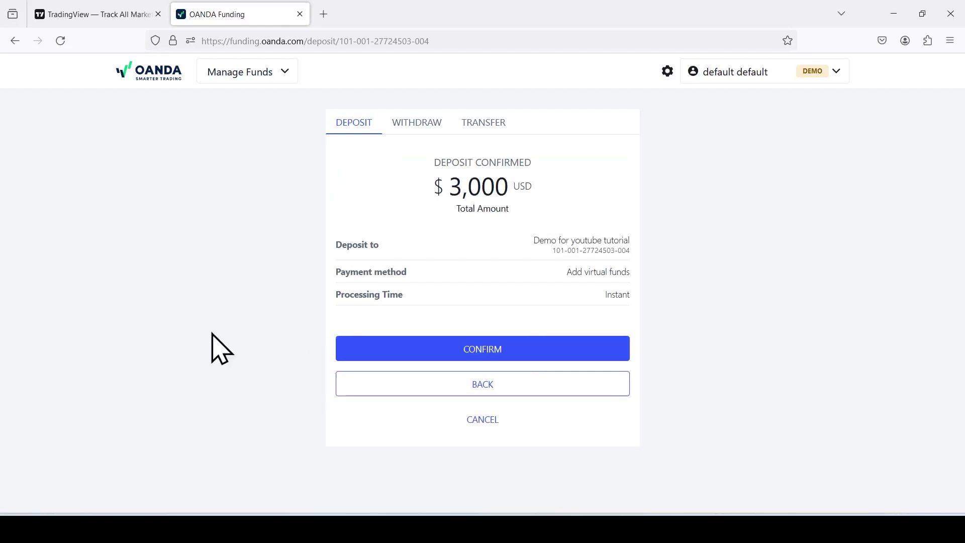
click(480, 347)
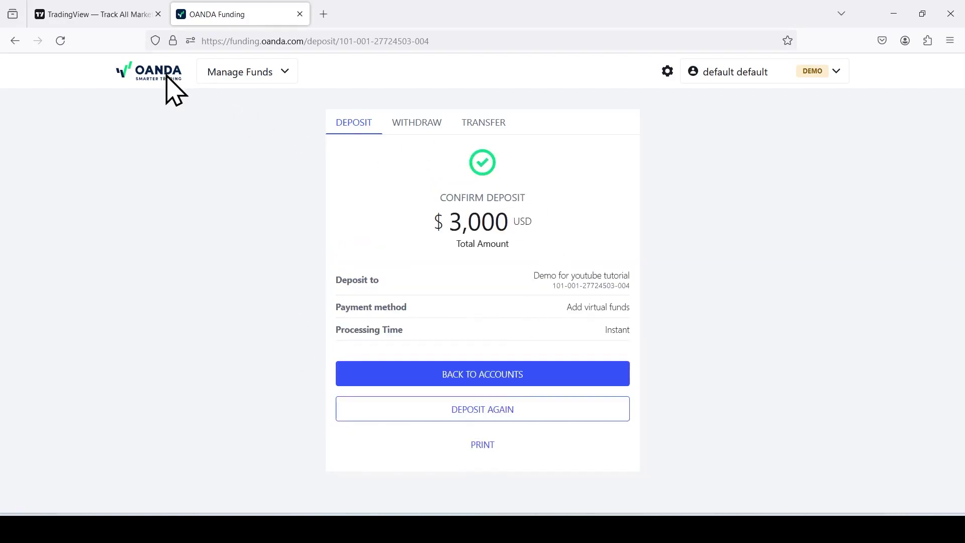
click(553, 382)
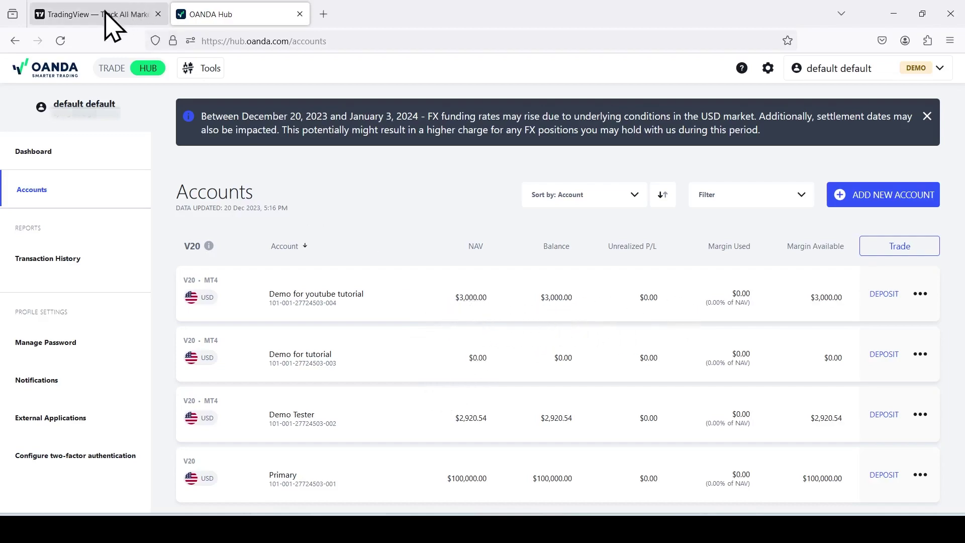
Back in TradingView, open the OANDA EURUSD chart from the watchlist.
click(45, 16)
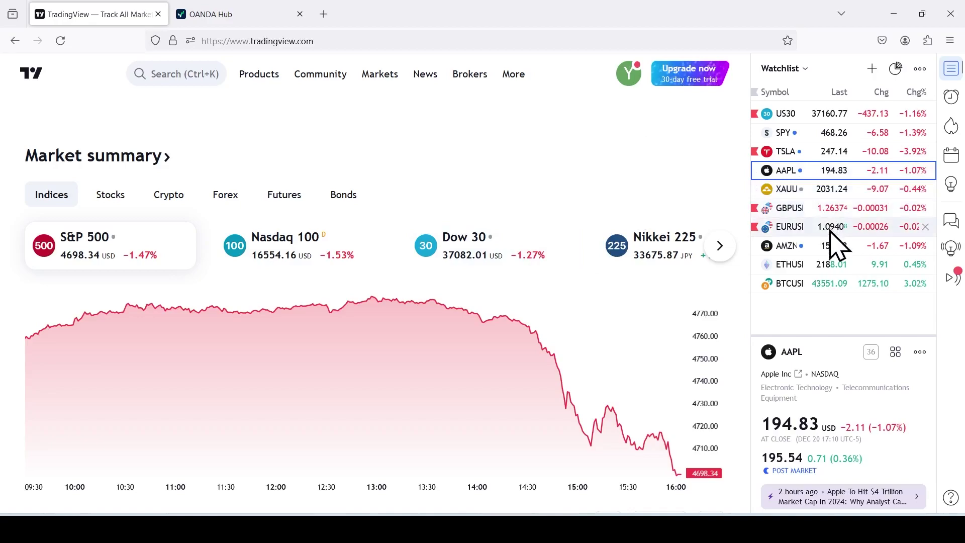
click(845, 235)
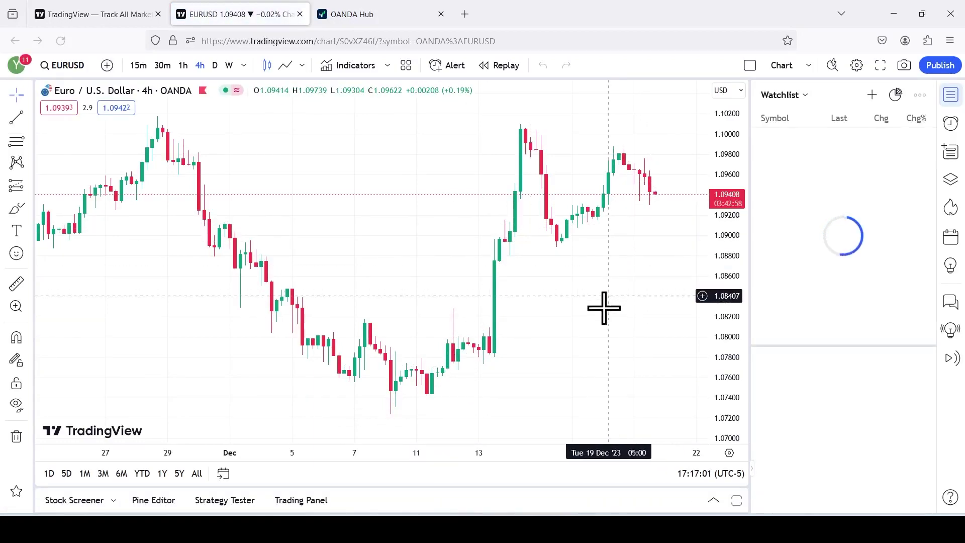
Open the Trading Panel and browse broker cards such as OANDA, Tradovate and Interactive Brokers.
click(301, 500)
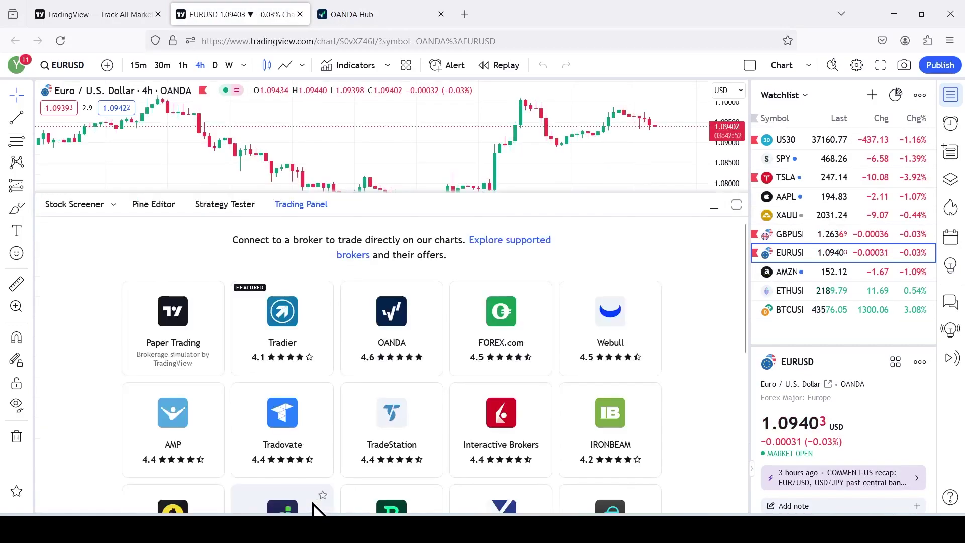
scroll(689, 384, down, 3)
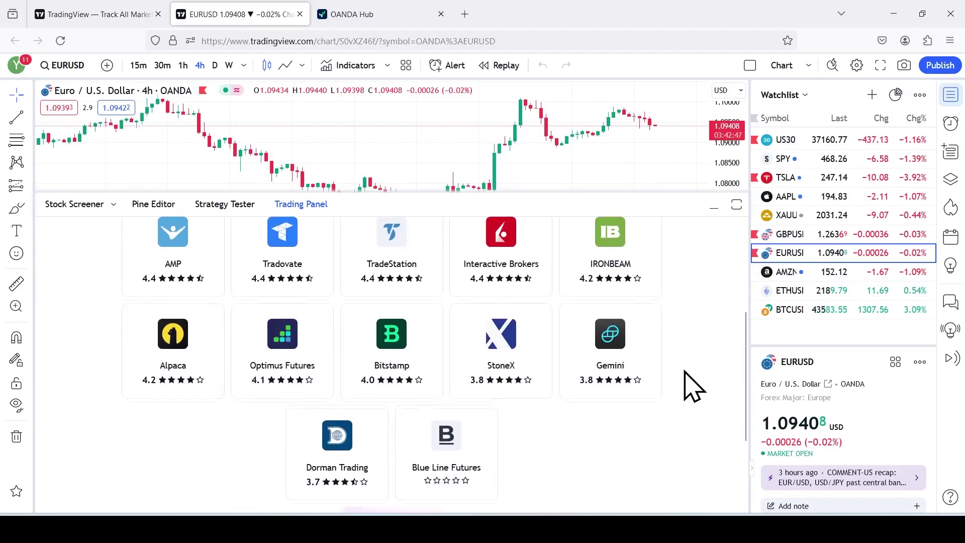
scroll(685, 372, up, 3)
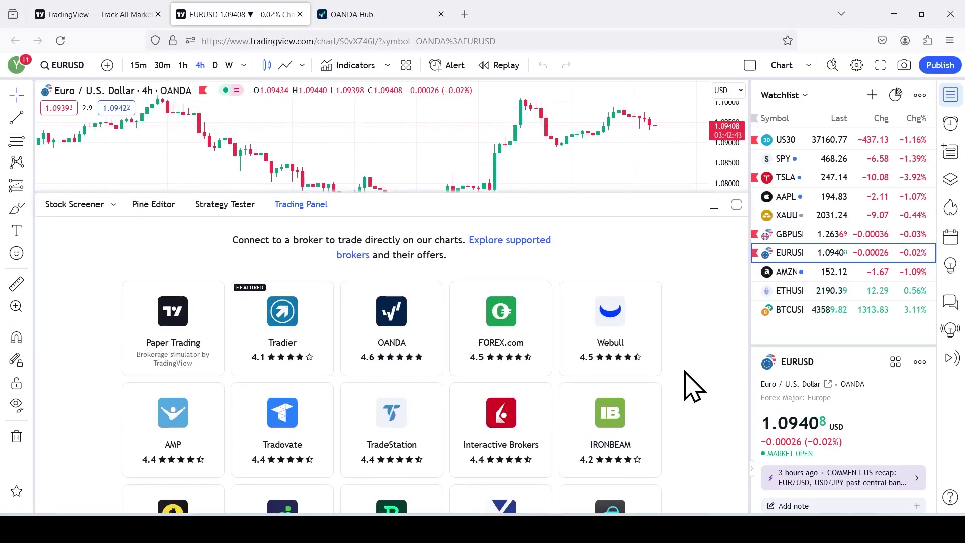
scroll(689, 384, down, 1)
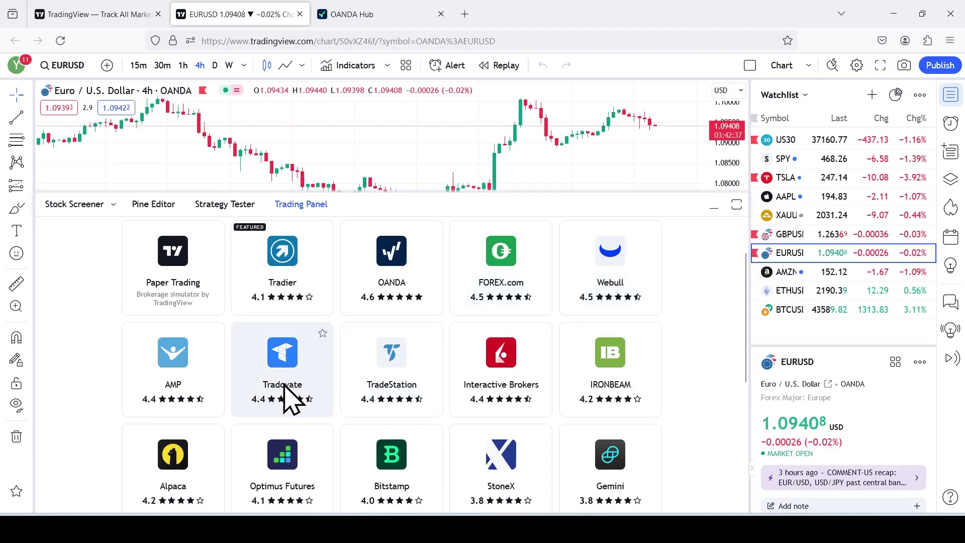
scroll(289, 397, down, 1)
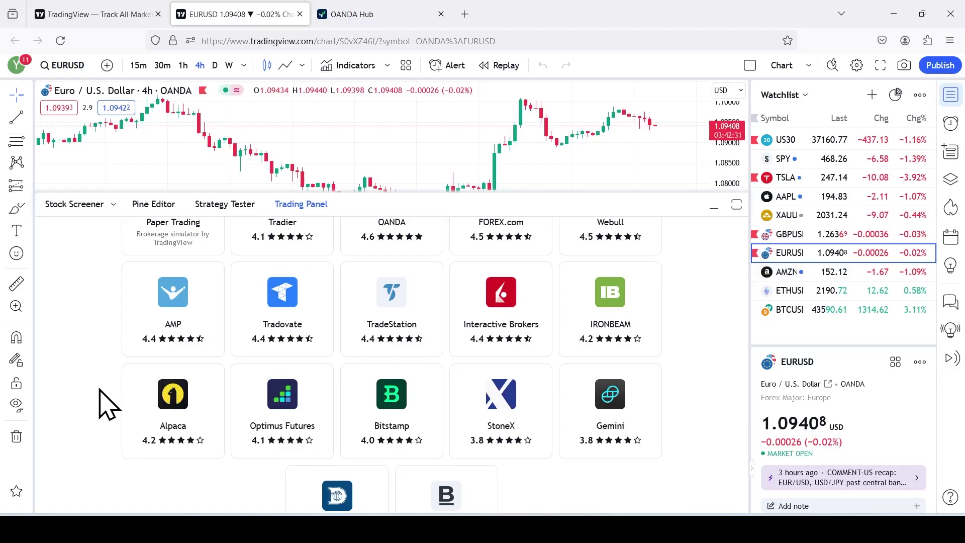
scroll(101, 397, down, 2)
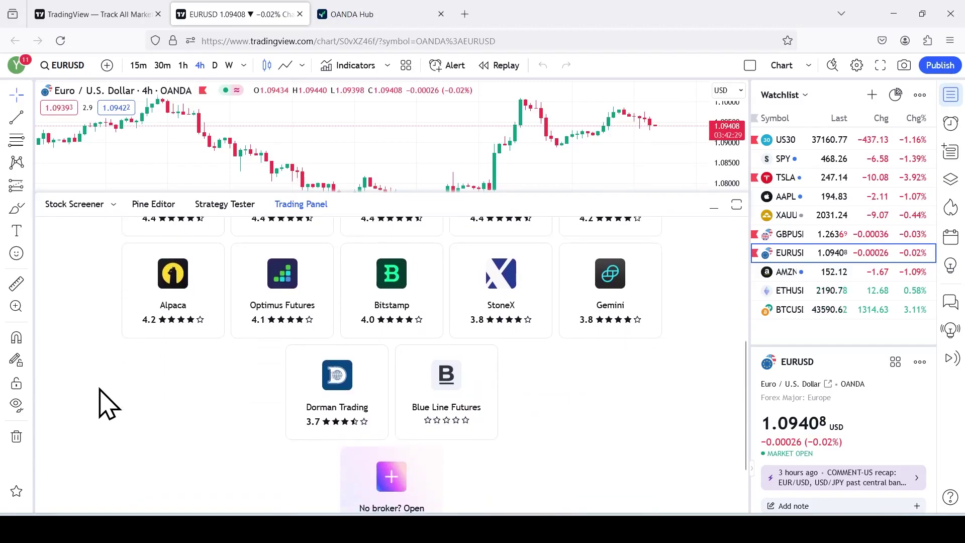
scroll(123, 405, up, 3)
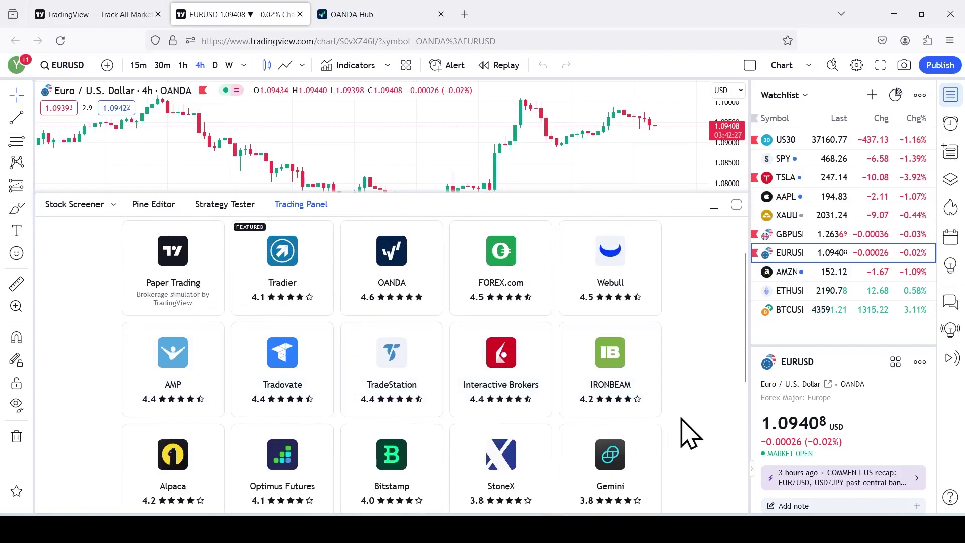
scroll(686, 428, up, 2)
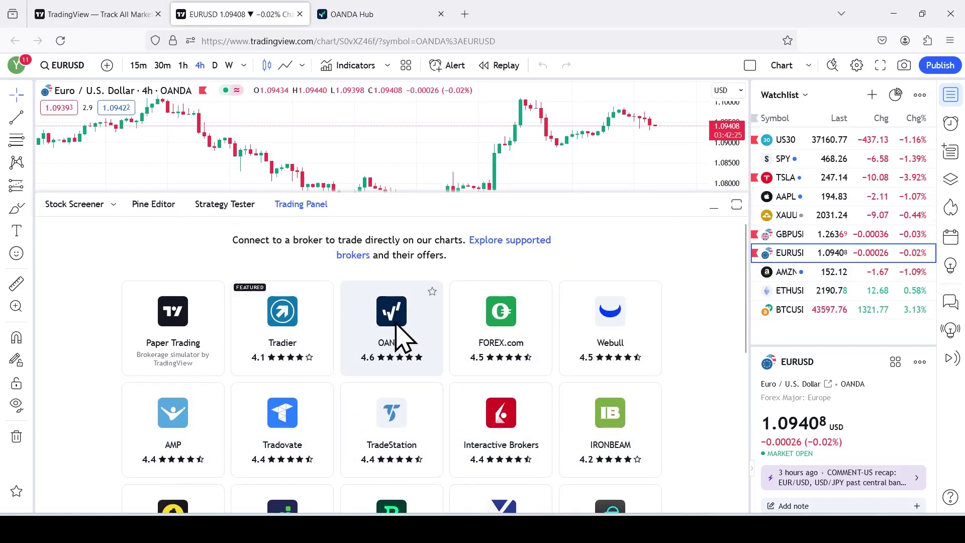
click(401, 337)
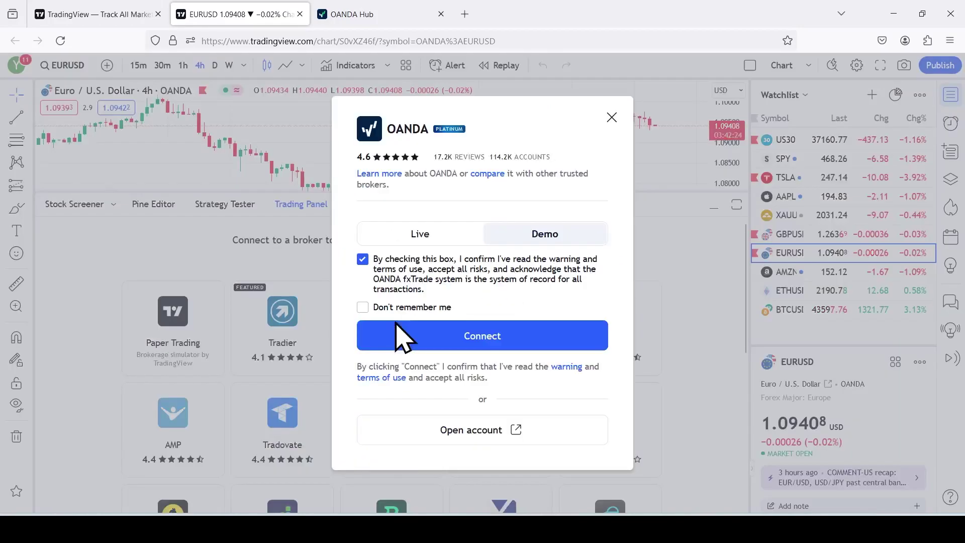
click(612, 117)
scroll(693, 428, down, 2)
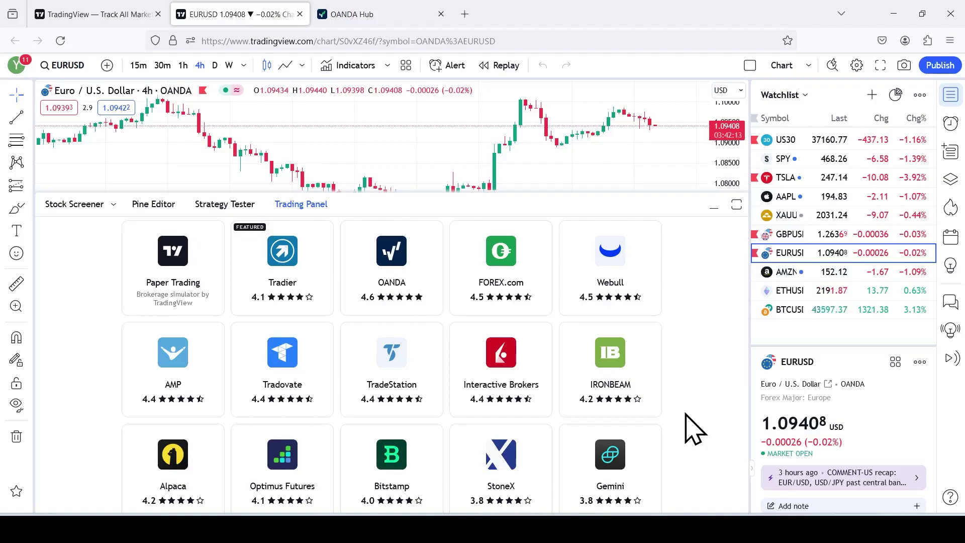
scroll(692, 429, up, 3)
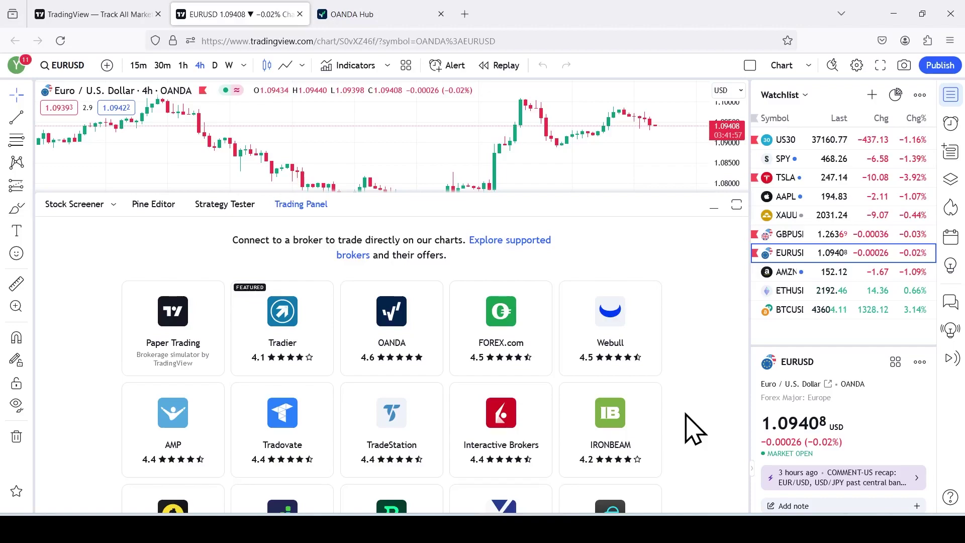
Open the OANDA connection options and leave the account type set to Demo.
click(399, 332)
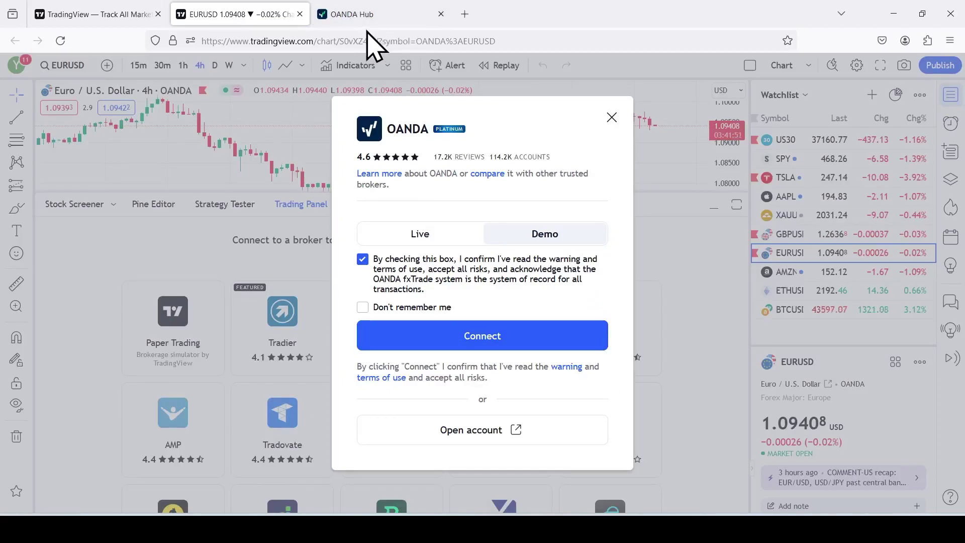
click(426, 235)
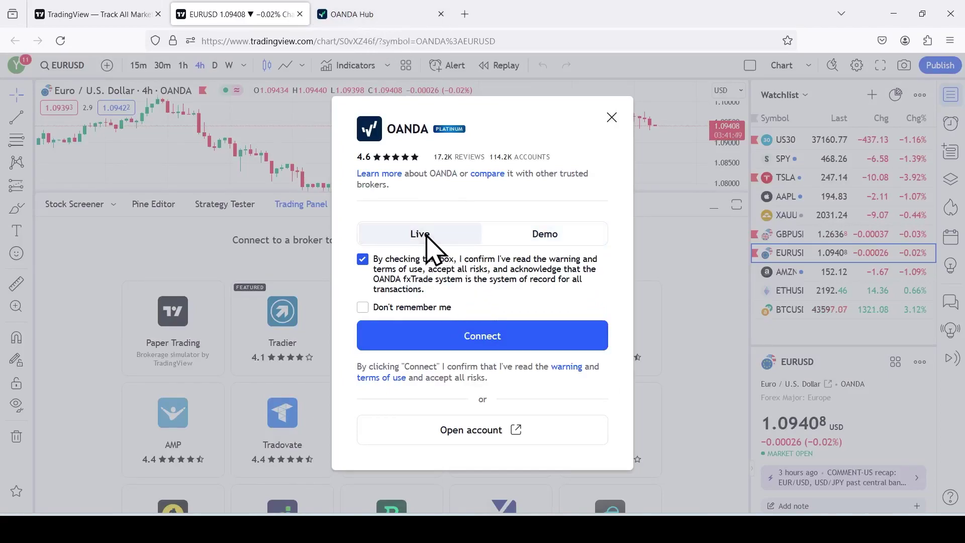
click(565, 238)
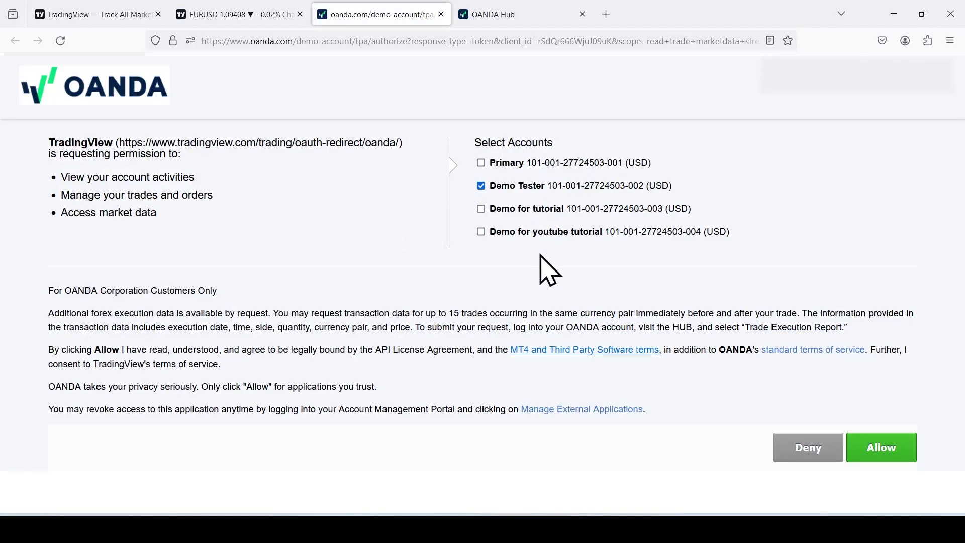
Untick Demo Tester, tick 'Demo for youtube tutorial', and allow TradingView access.
click(483, 187)
click(582, 232)
drag(503, 234, 649, 240)
click(851, 262)
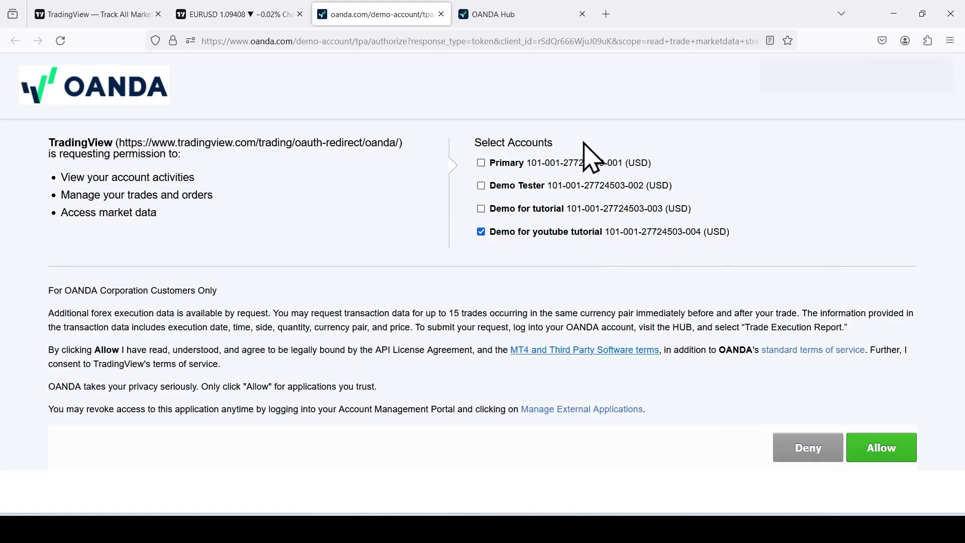
click(888, 449)
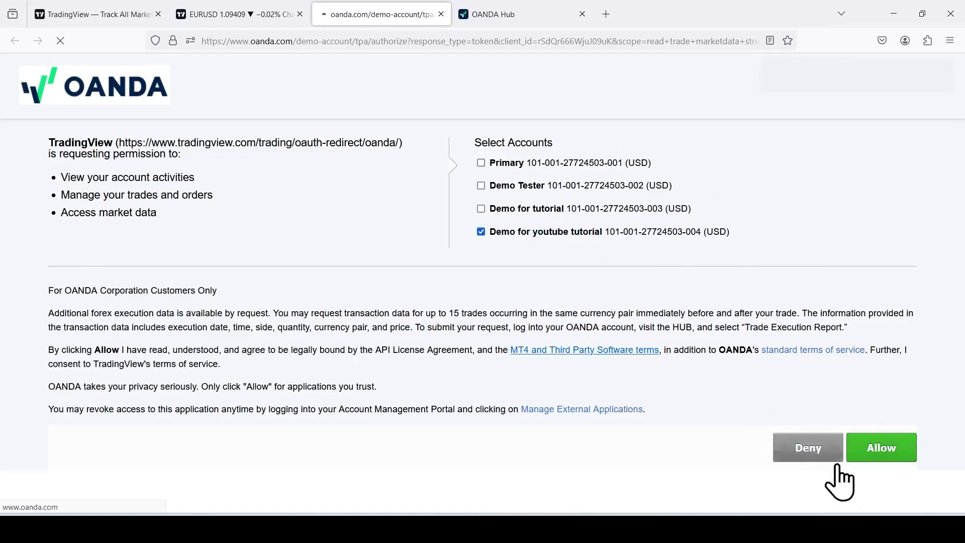
Resize and collapse the trading panel, then reopen the OANDA Demo panel.
drag(446, 192, 454, 222)
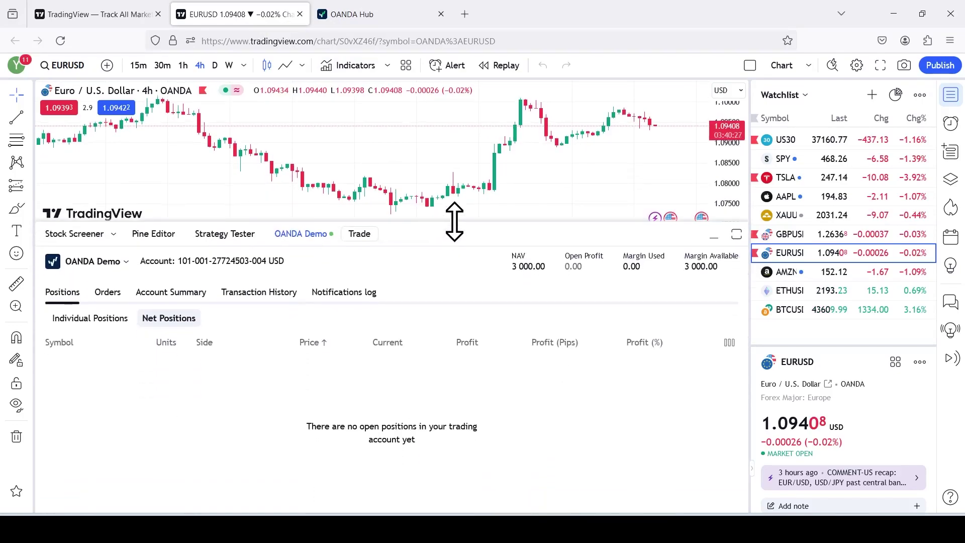
double_click(431, 237)
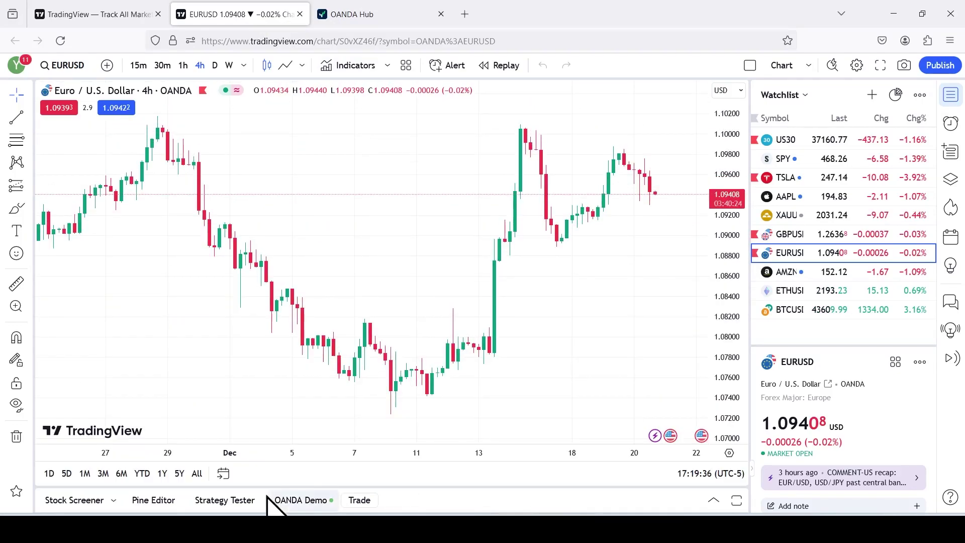
click(298, 502)
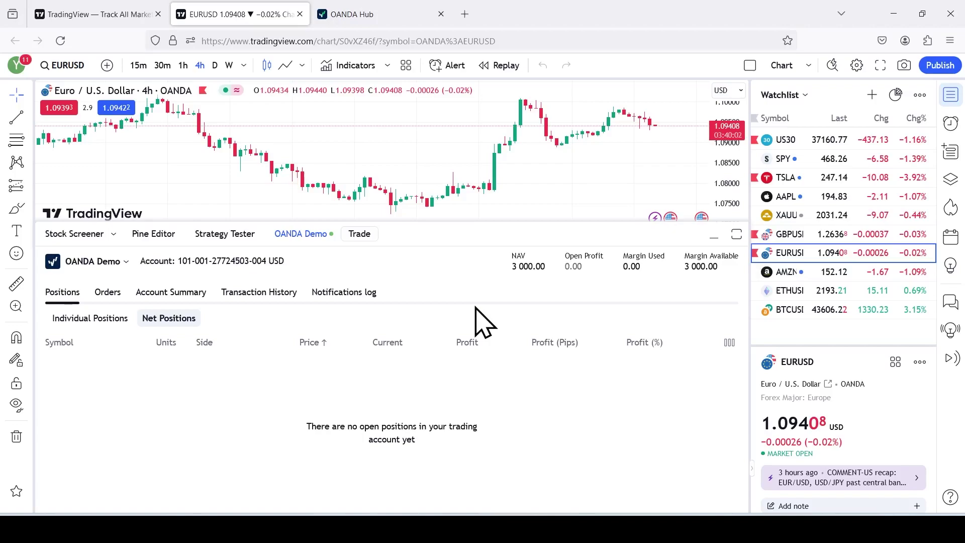
Review Orders, Account Summary, Transaction History, Notifications log and Positions, then collapse the panel.
click(110, 295)
click(62, 294)
click(108, 294)
click(171, 294)
click(257, 294)
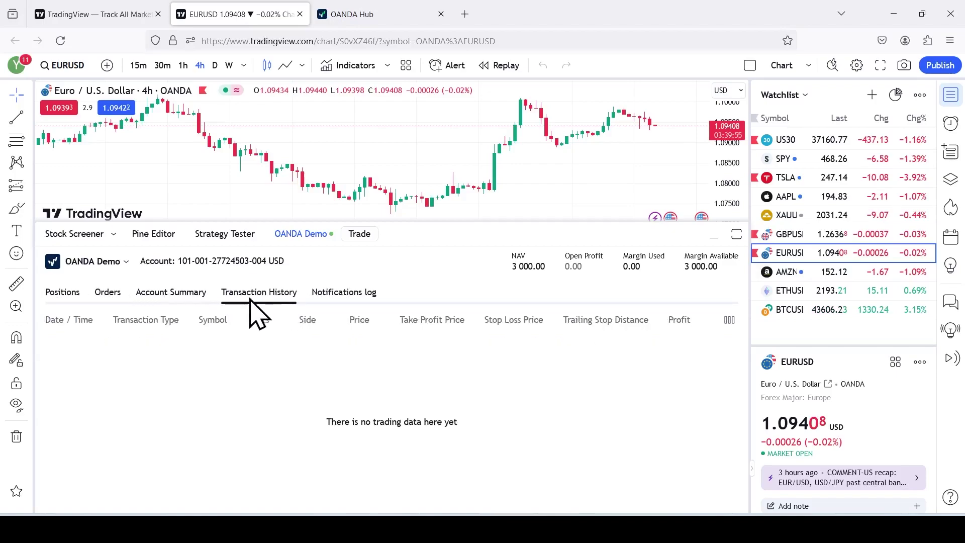
click(343, 293)
click(66, 293)
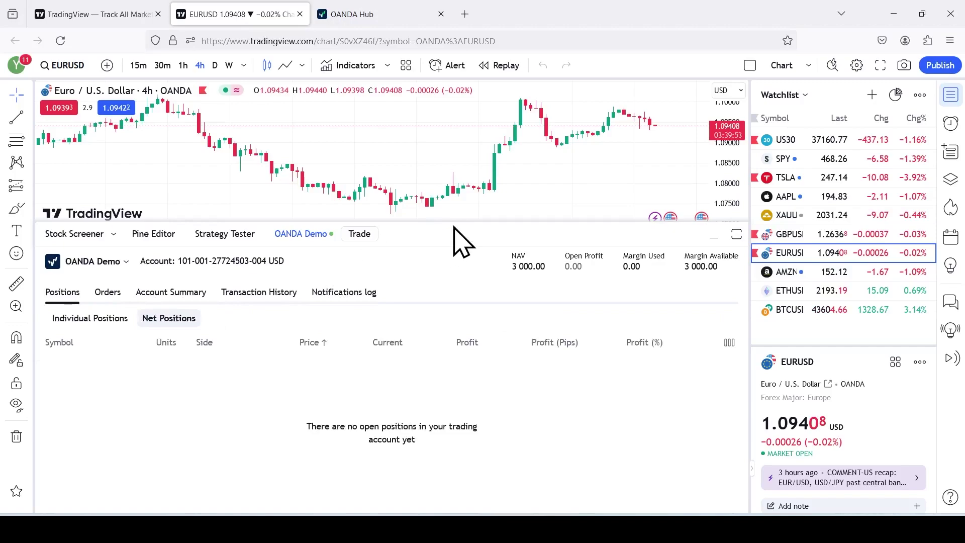
drag(458, 222, 366, 489)
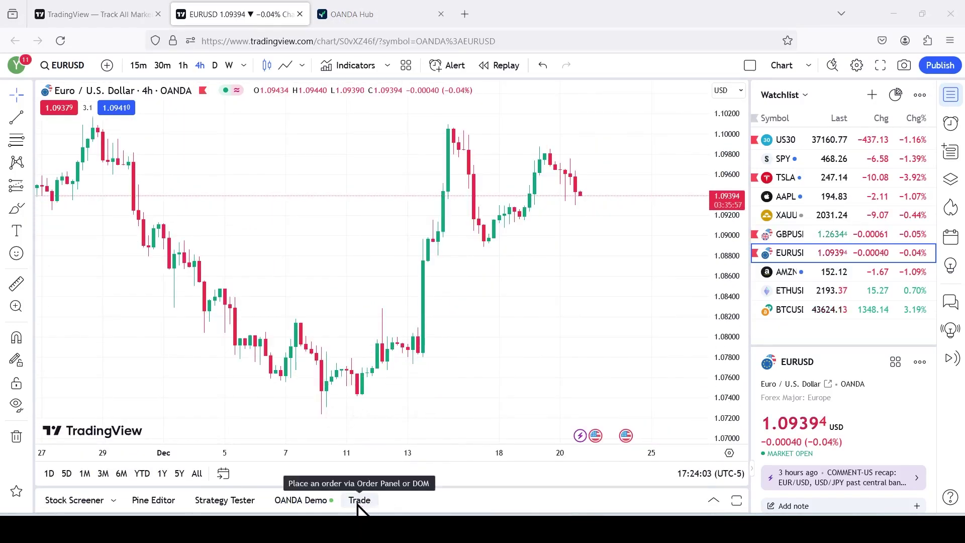
In the EUR/USD order panel, set the order size to 10 000 units.
click(359, 504)
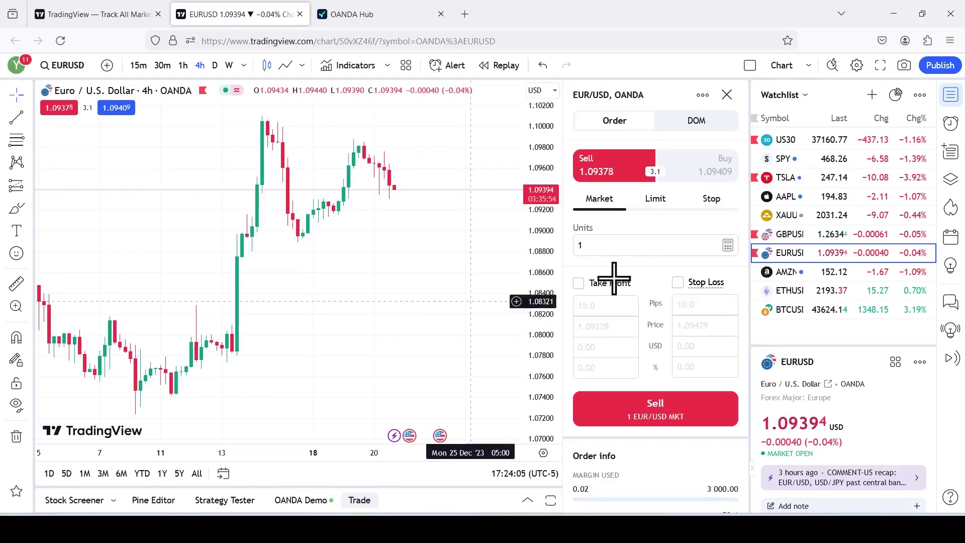
click(709, 246)
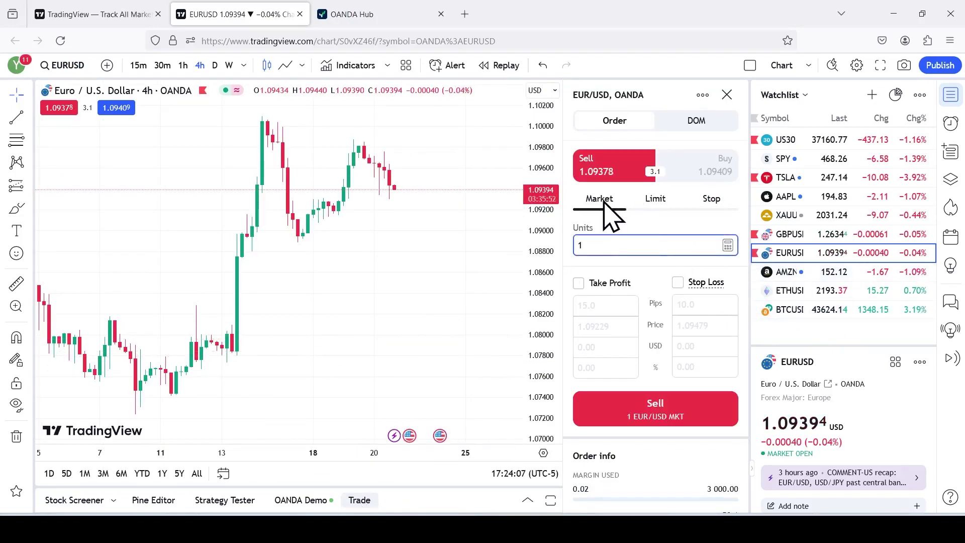
click(610, 246)
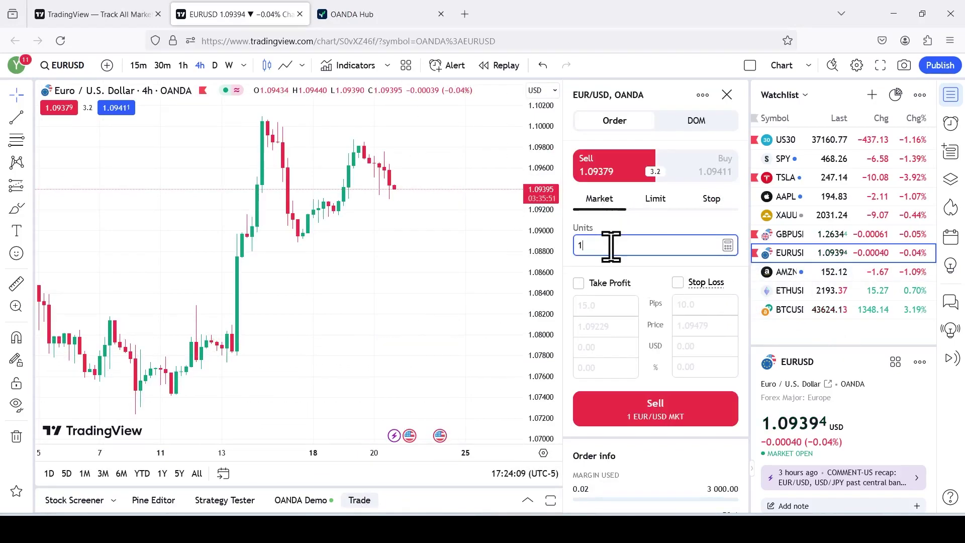
text(0 000)
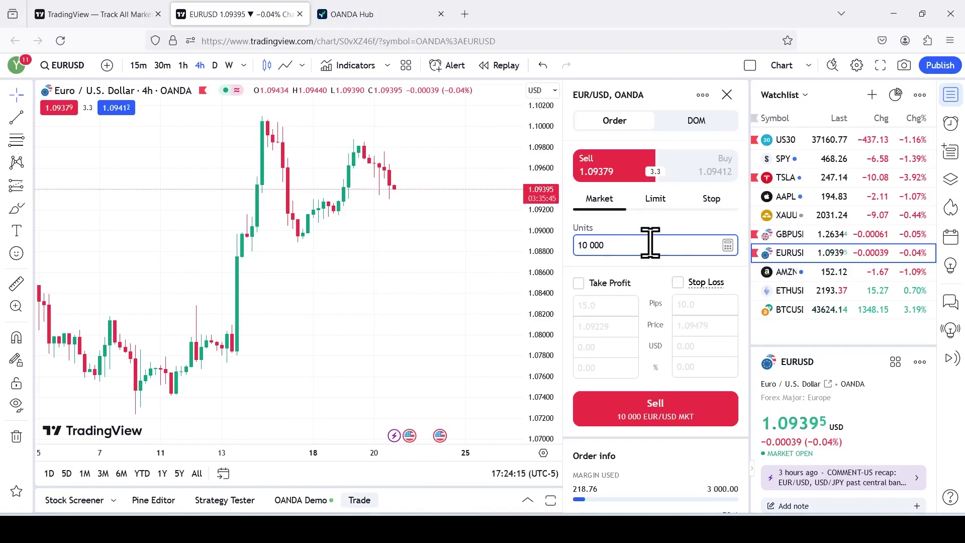
Add a take profit at price 1.09000.
click(596, 284)
click(612, 309)
scroll(392, 233, down, 1)
scroll(393, 238, down, 4)
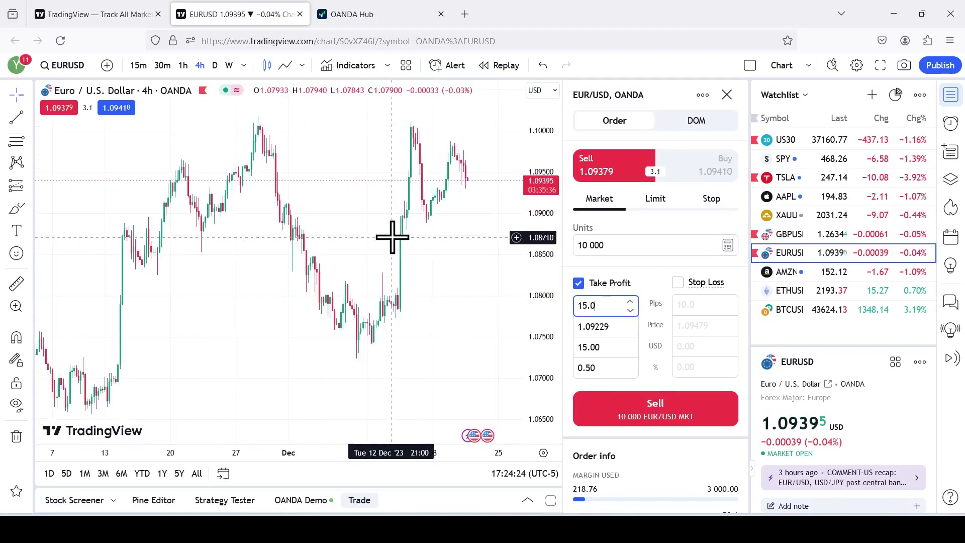
scroll(397, 240, up, 1)
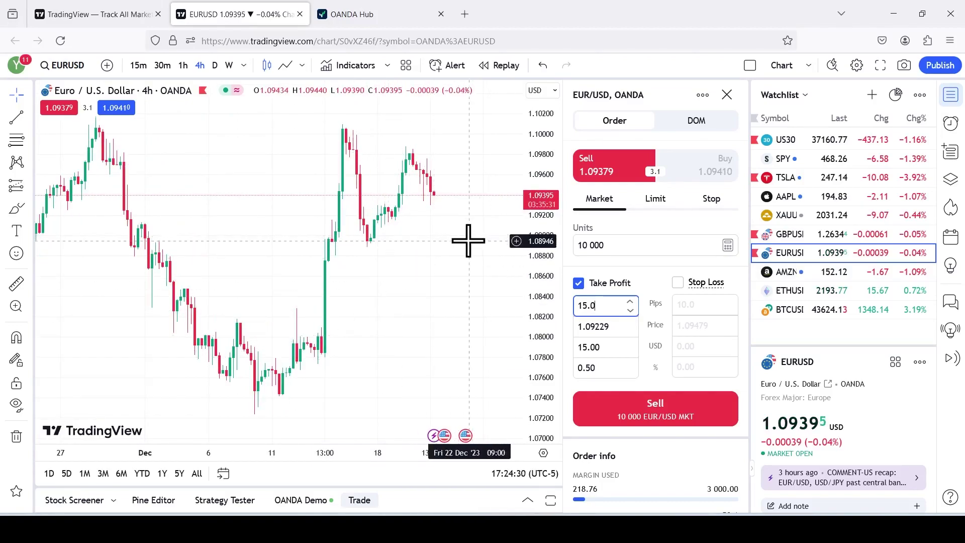
click(613, 326)
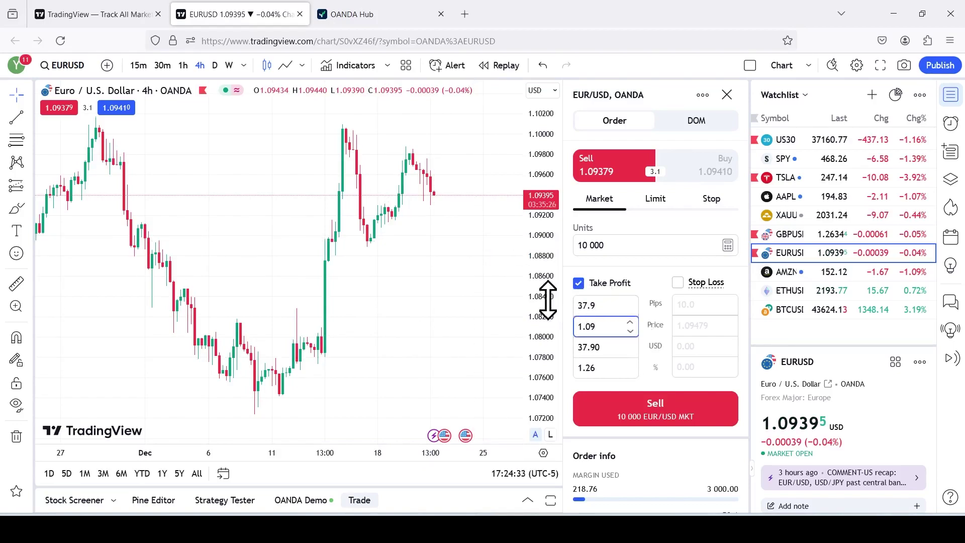
Add a stop loss at 1.09800 and submit the market sell.
click(683, 283)
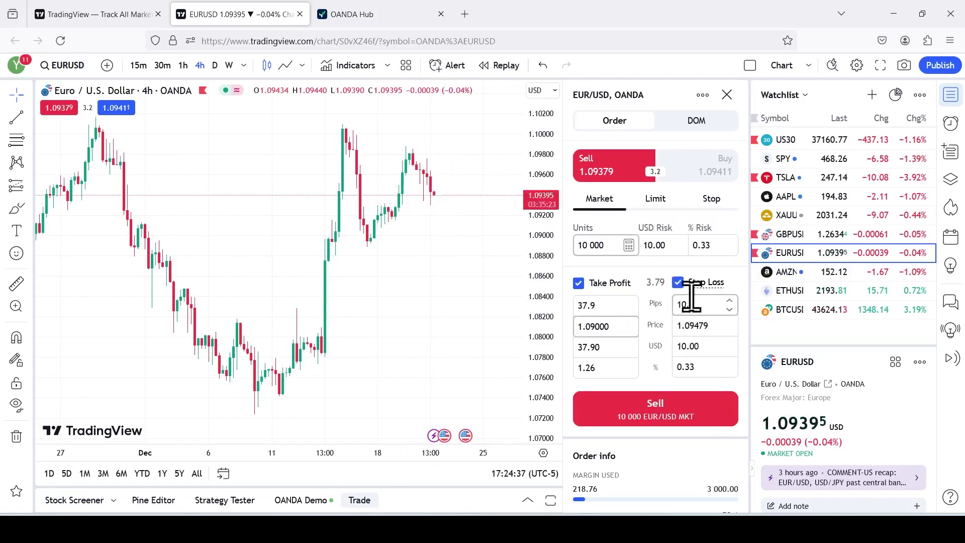
double_click(711, 325)
text(1.098)
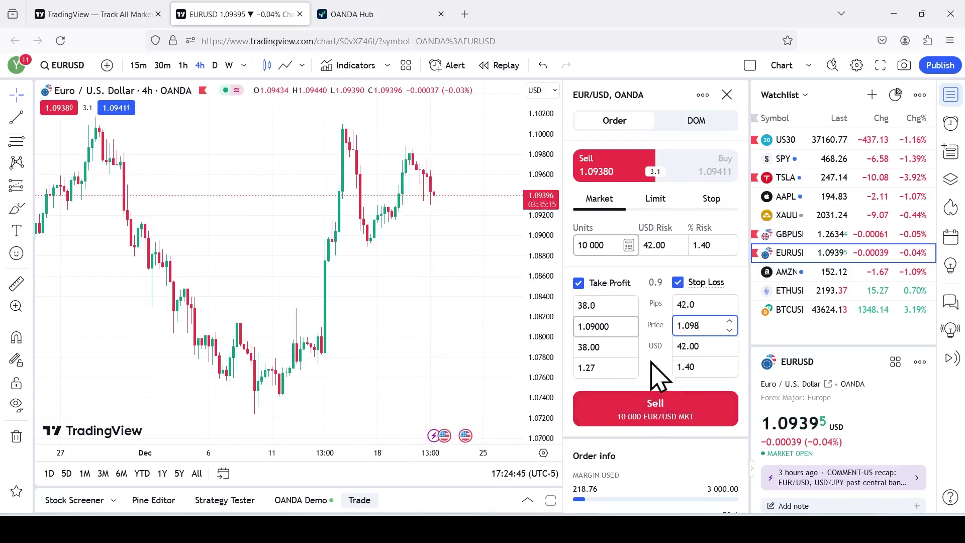
click(572, 488)
click(676, 423)
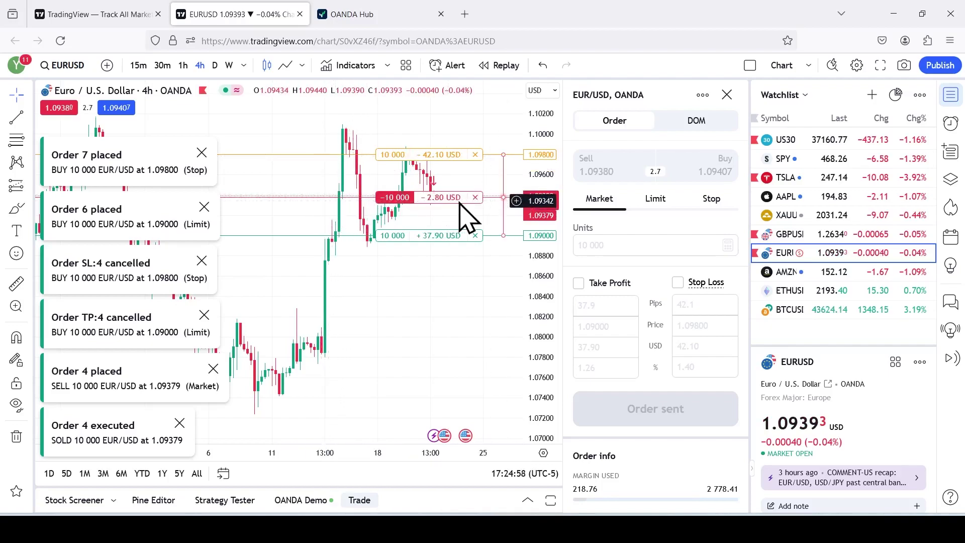
Close the order ticket and adjust the chart zoom to show the short's TP/SL lines.
click(727, 94)
scroll(567, 274, up, 2)
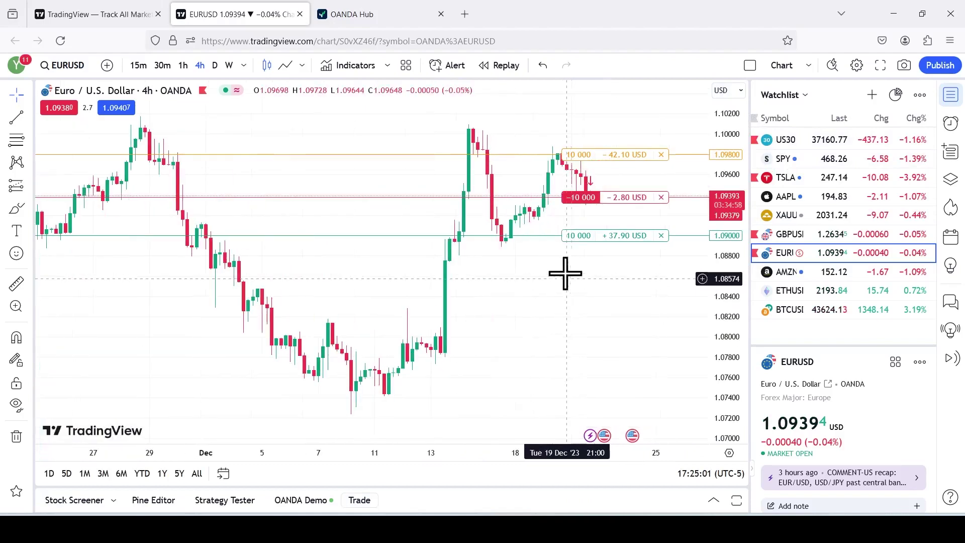
scroll(583, 316, down, 2)
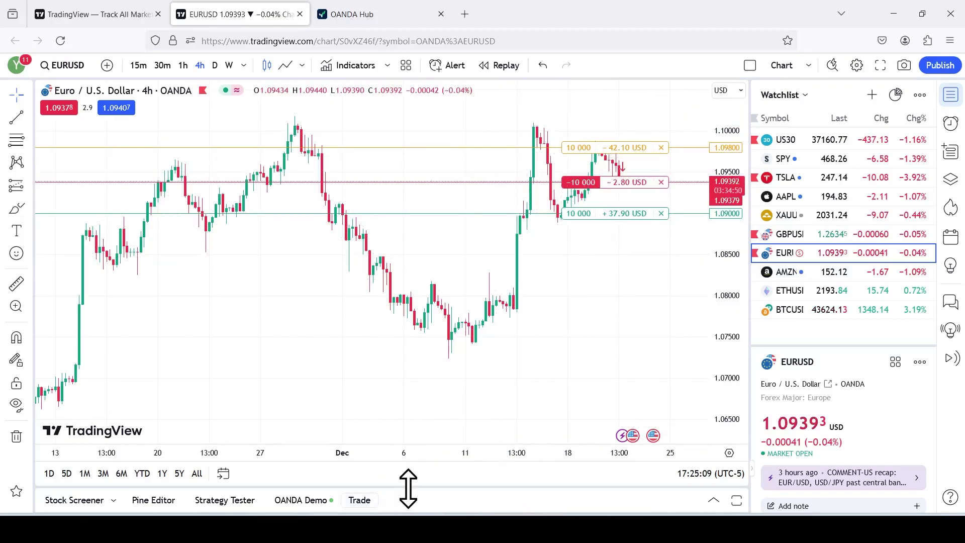
Expand the OANDA Demo trading panel to show the 10 000-unit EUR/USD short in Positions.
drag(408, 488, 420, 266)
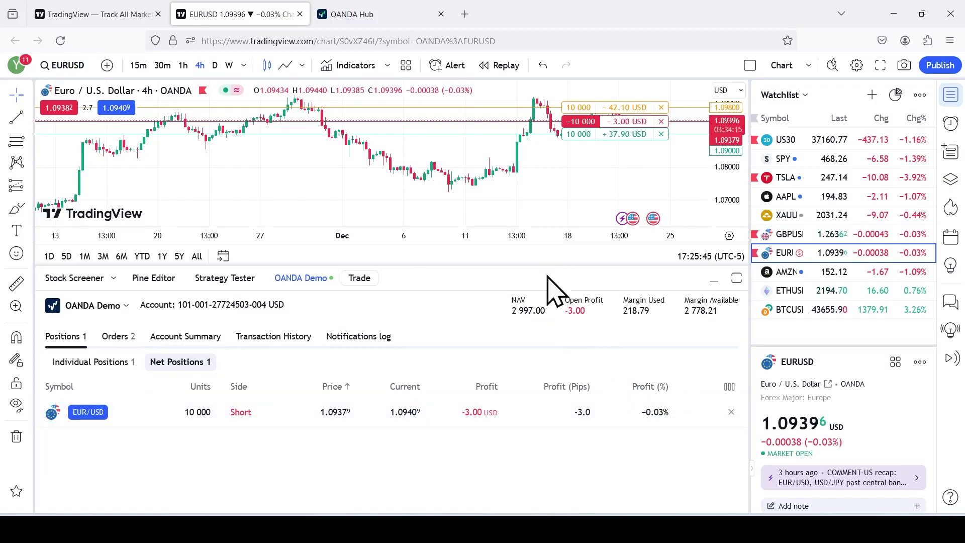
Partially close 5000 units of the EUR/USD short, then close the remaining 5000-unit position.
click(731, 412)
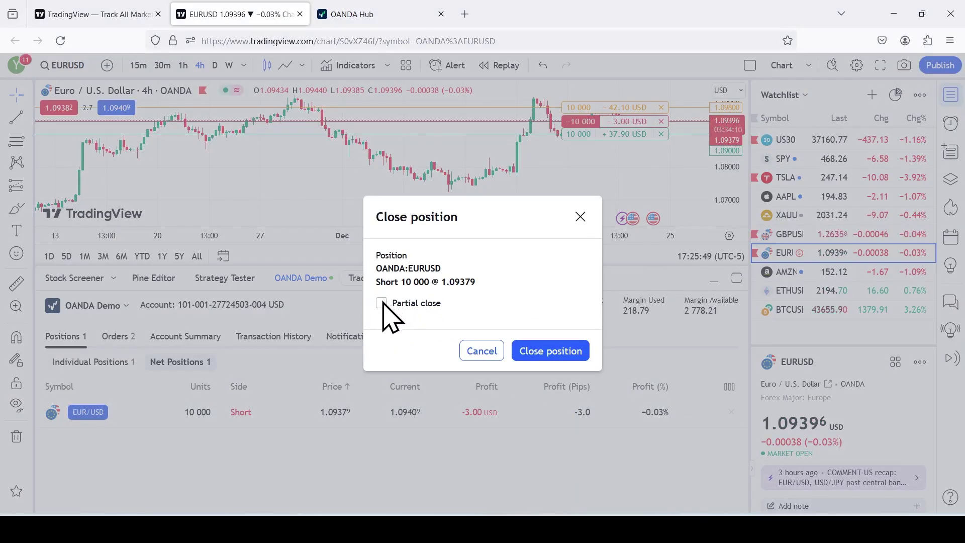
click(400, 304)
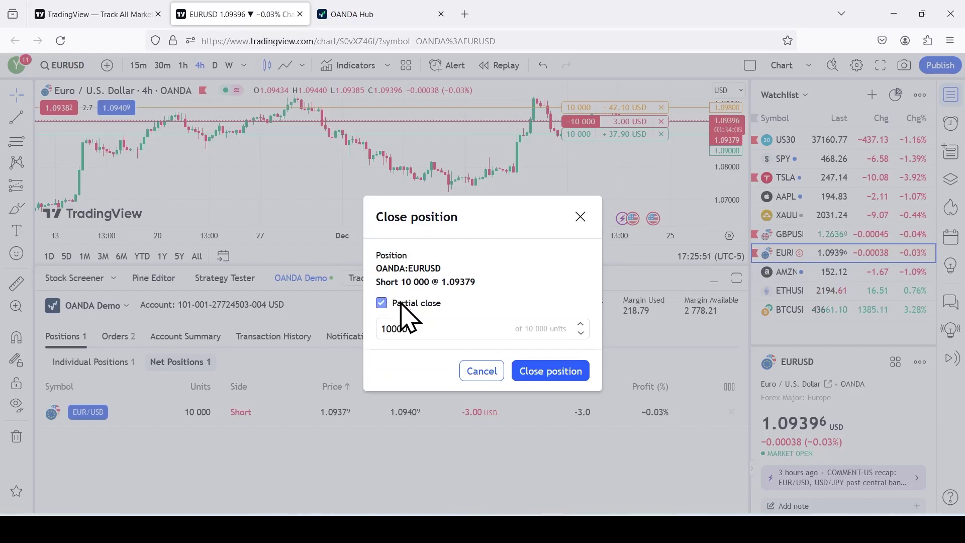
click(435, 330)
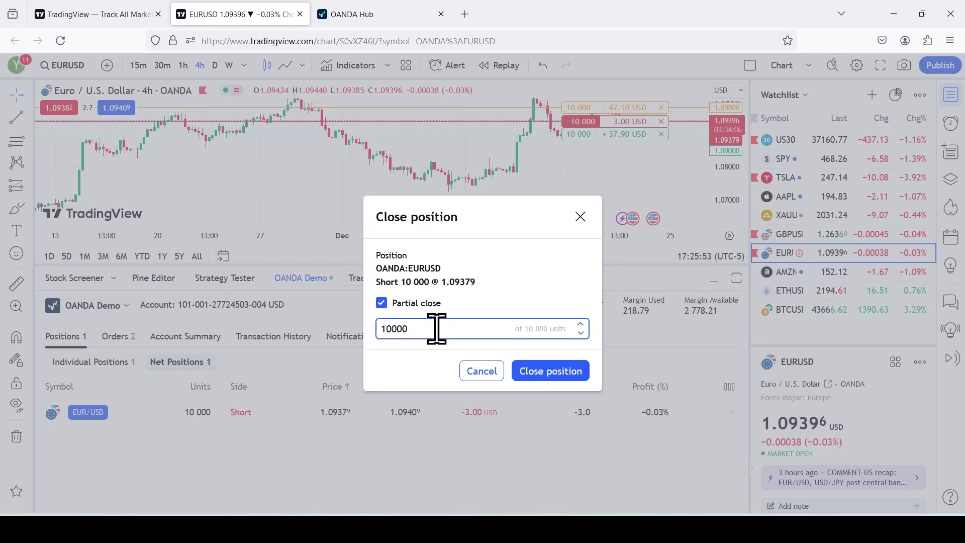
key(BackSpace)
key(BackSpace)
key(BackSpace)
key(BackSpace)
key(BackSpace)
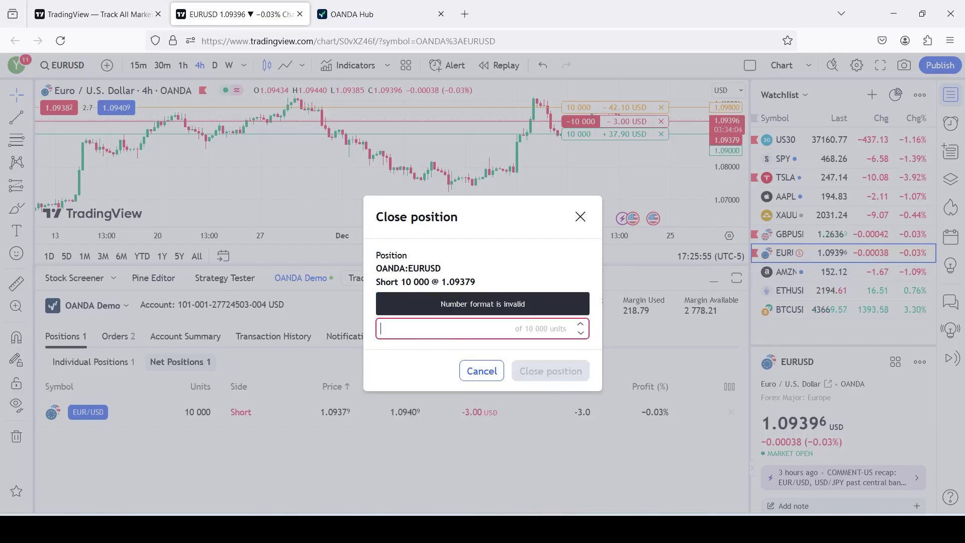
text(5)
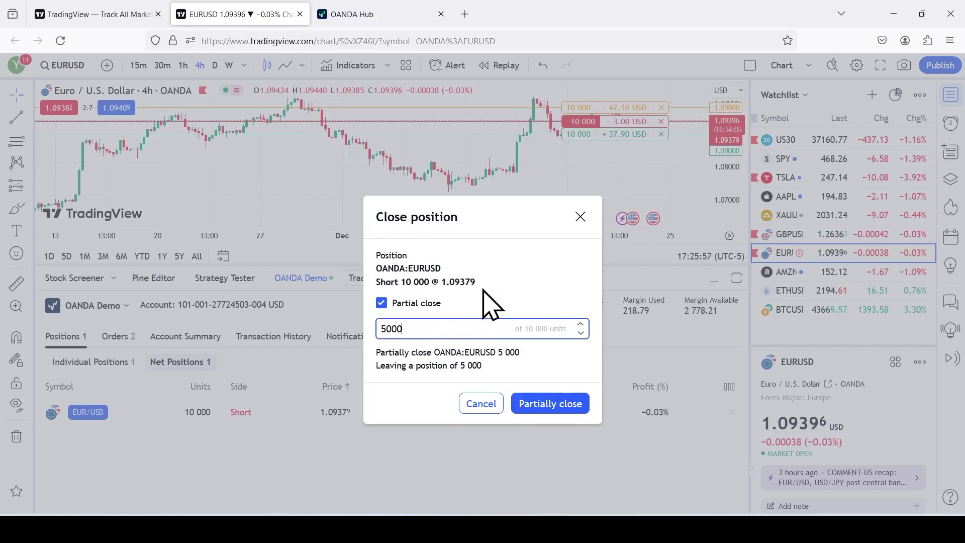
text(000)
click(542, 402)
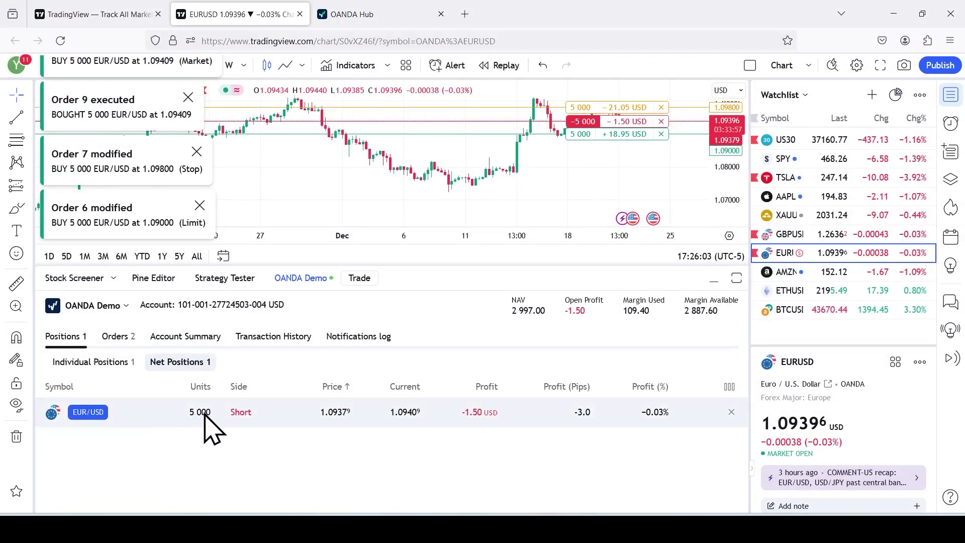
click(732, 412)
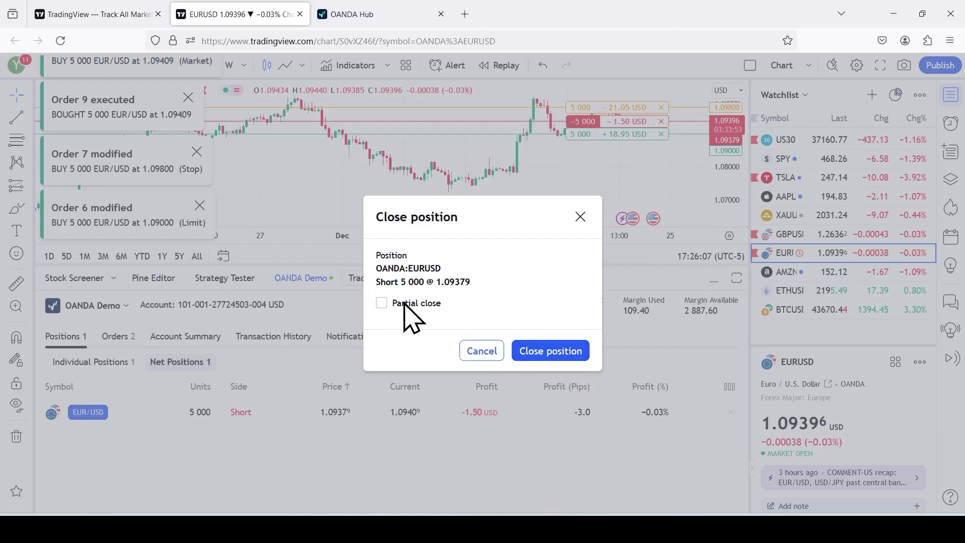
click(543, 355)
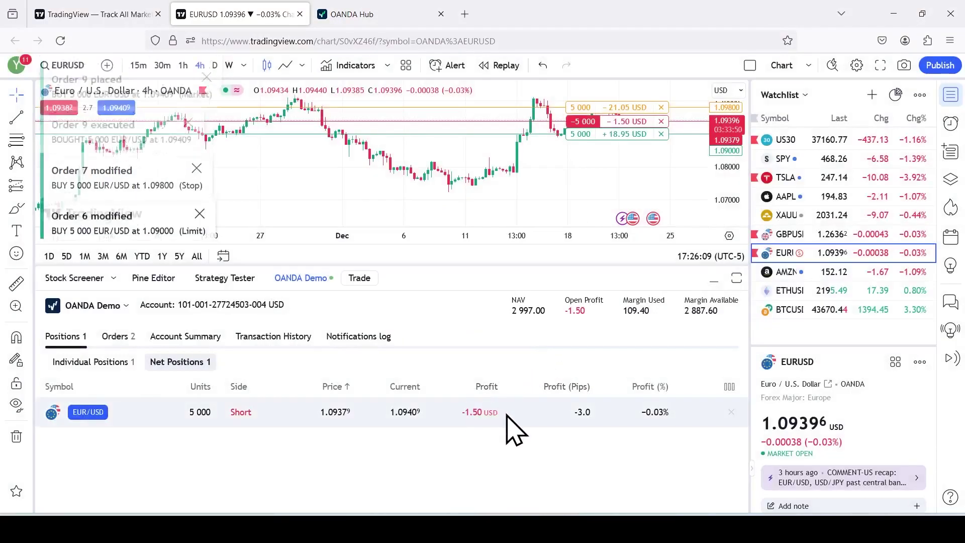
Check Transaction History, Account Summary and Orders, then collapse the trading panel so the chart fills the view.
click(266, 337)
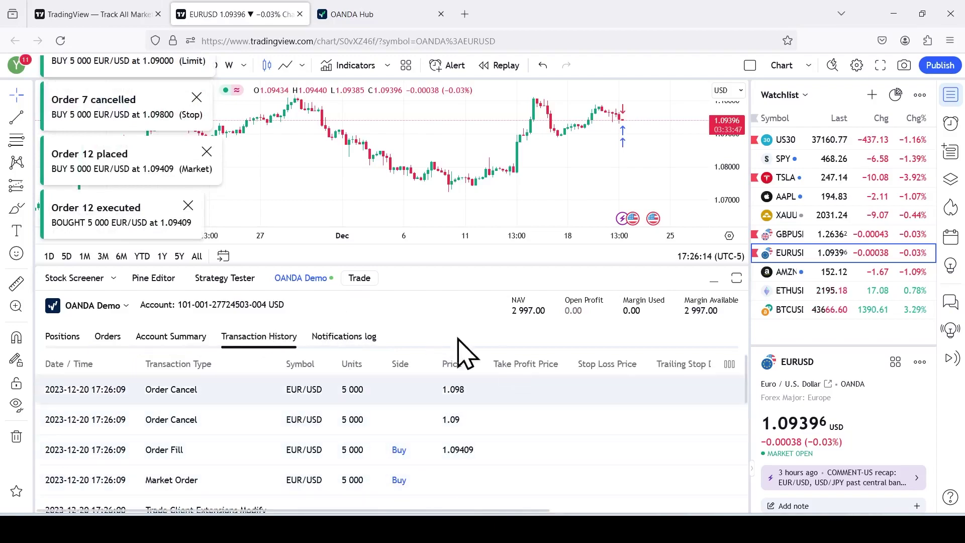
click(180, 339)
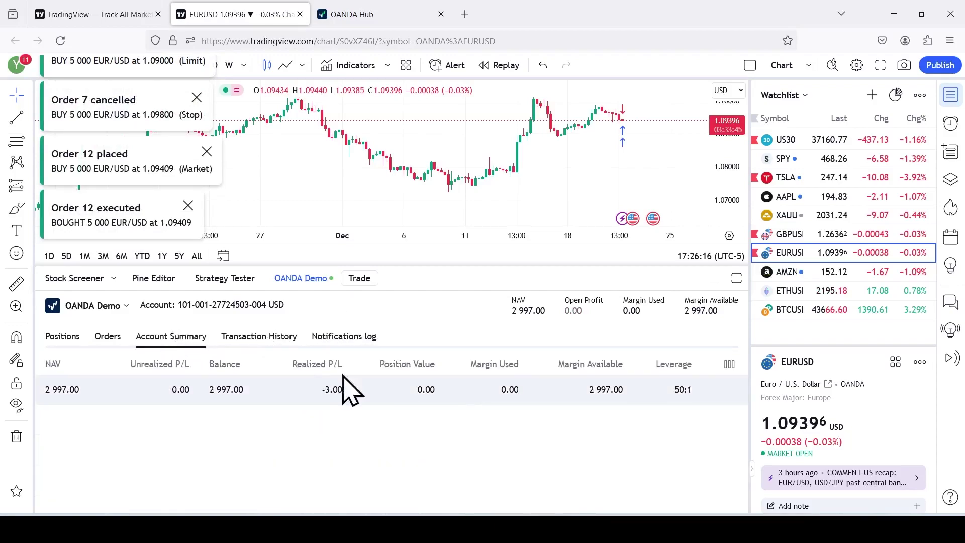
click(108, 341)
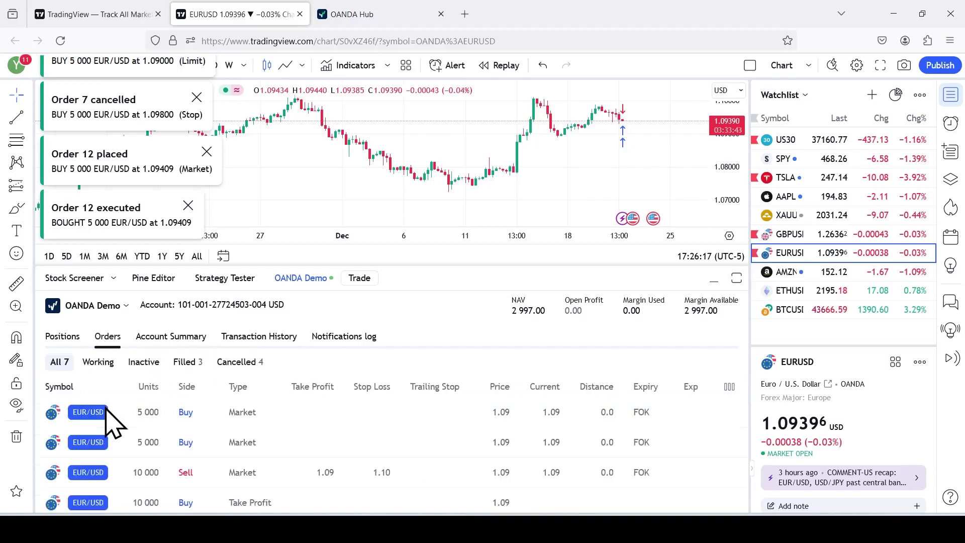
click(261, 338)
drag(442, 261, 415, 507)
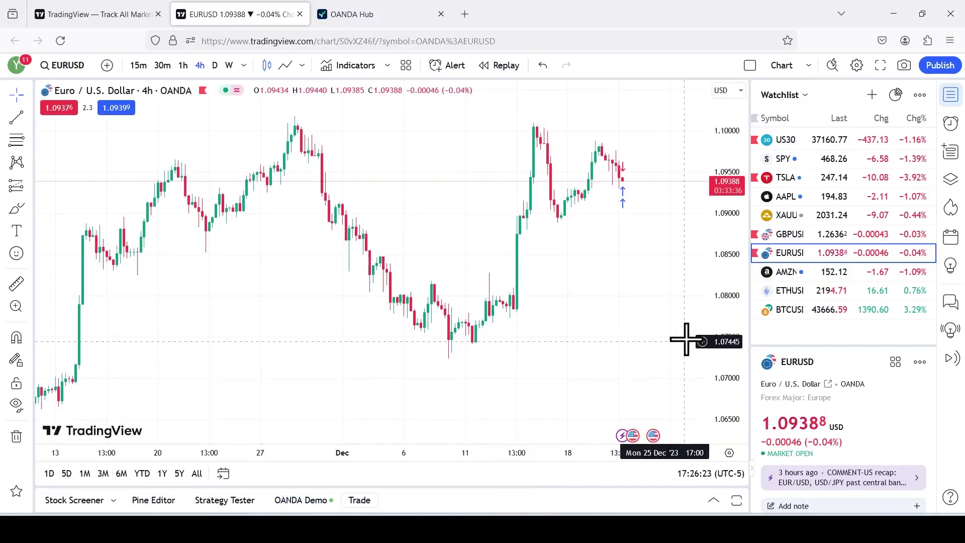